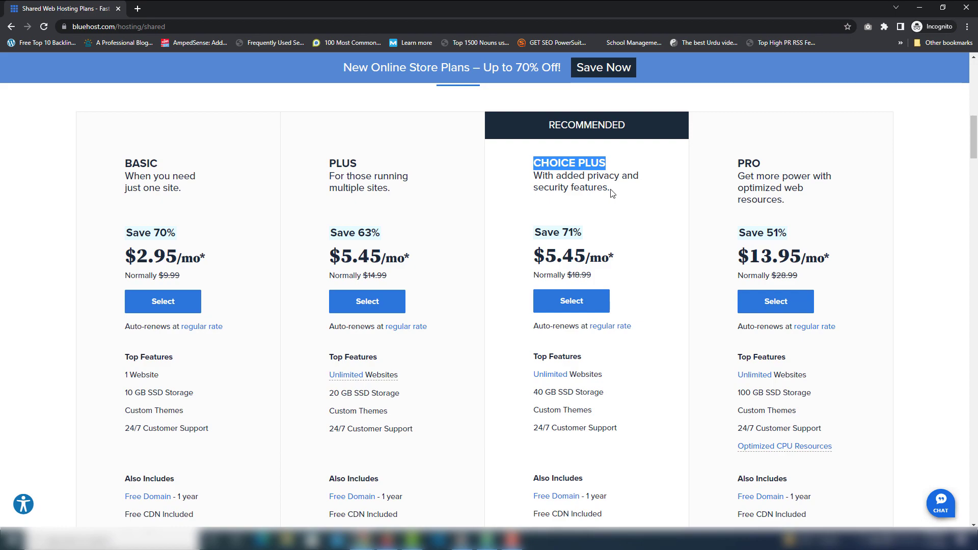
- Compare the storage and website limits of the Choice Plus and Plus hosting plans
shift+click(547, 393)
click(574, 394)
drag(533, 381, 630, 379)
click(631, 379)
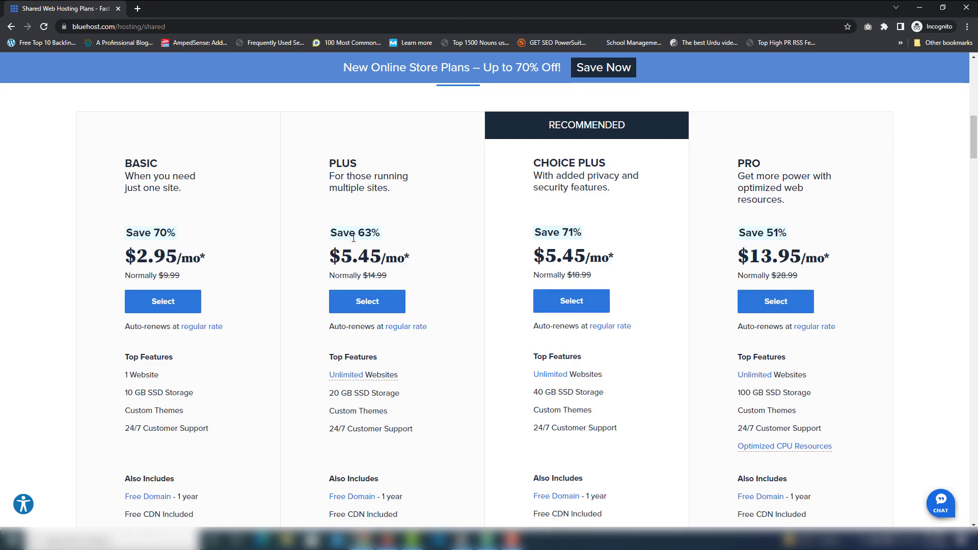
drag(329, 163, 371, 201)
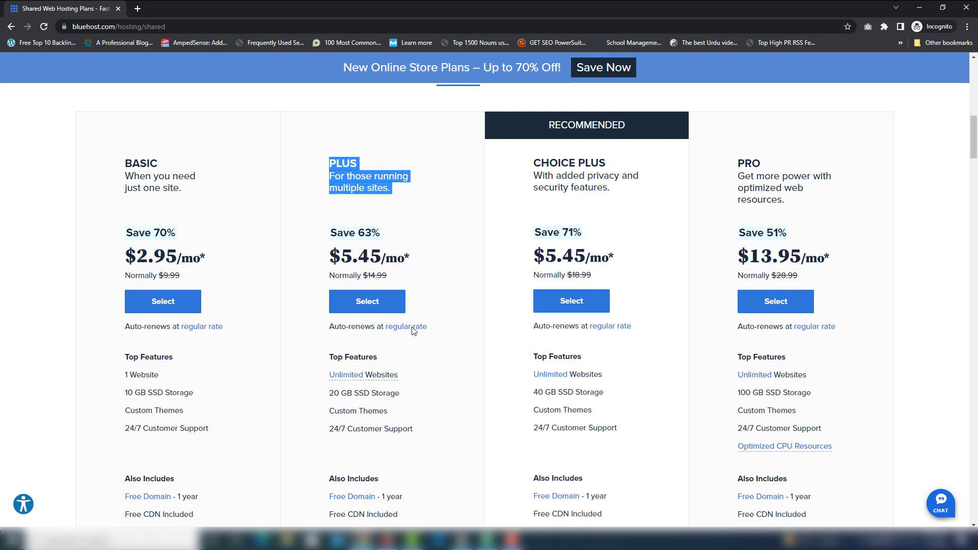
click(328, 399)
shift+click(336, 395)
click(349, 398)
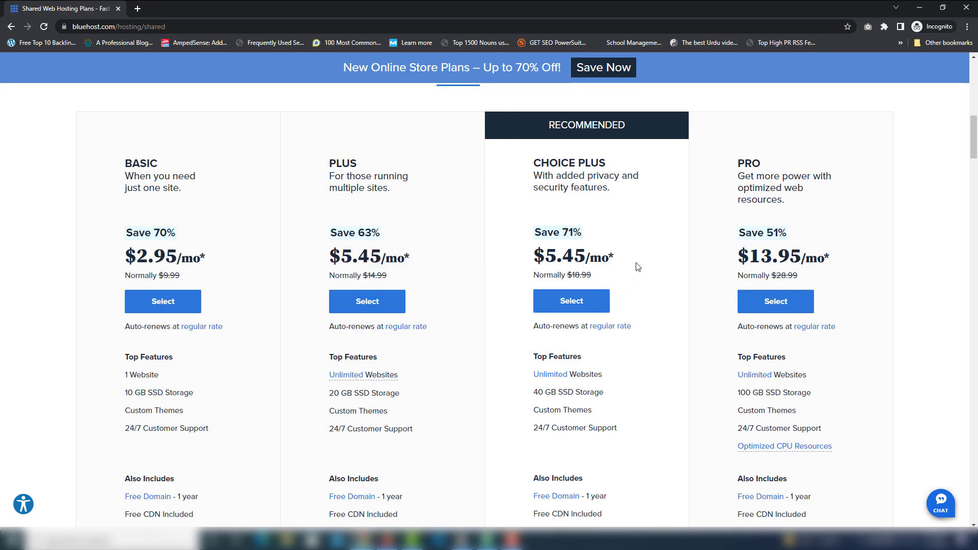
- Review the free domain, SSL and other features included with the Choice Plus plan, and select that plan
scroll(620, 216, down, 2)
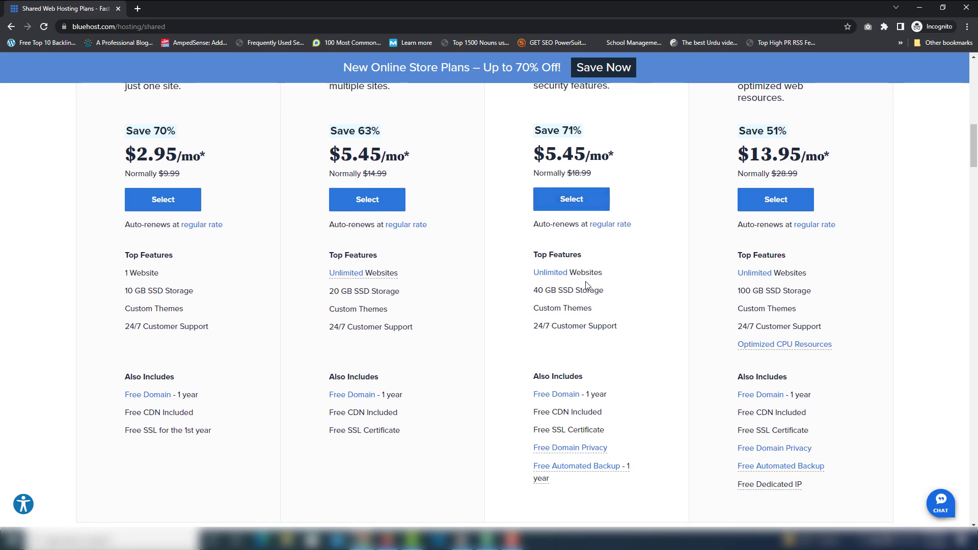
scroll(586, 285, up, 2)
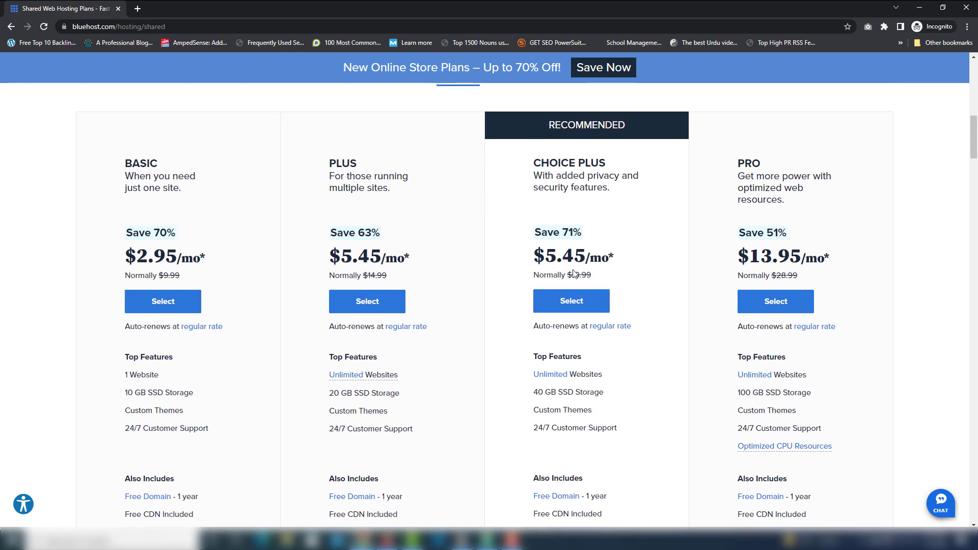
scroll(597, 265, down, 3)
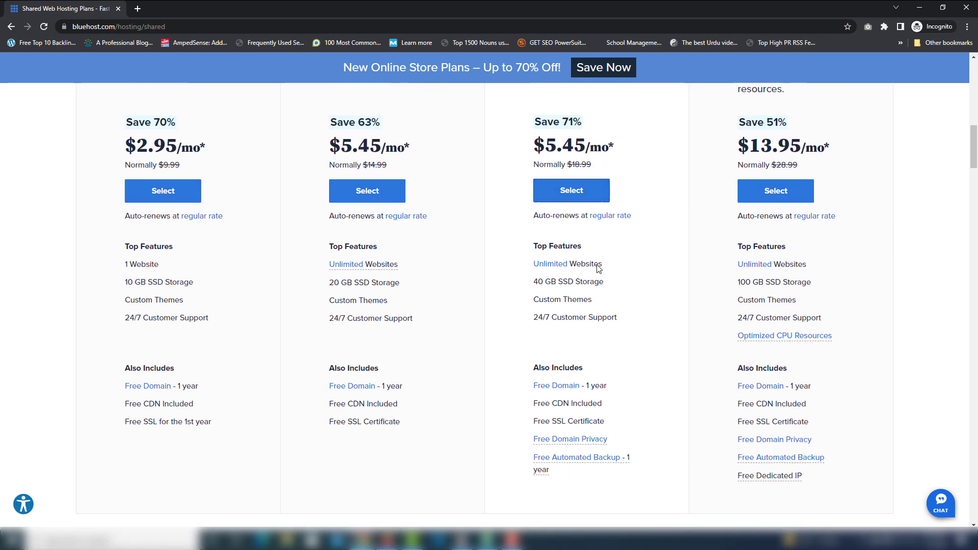
drag(605, 379, 532, 379)
click(602, 379)
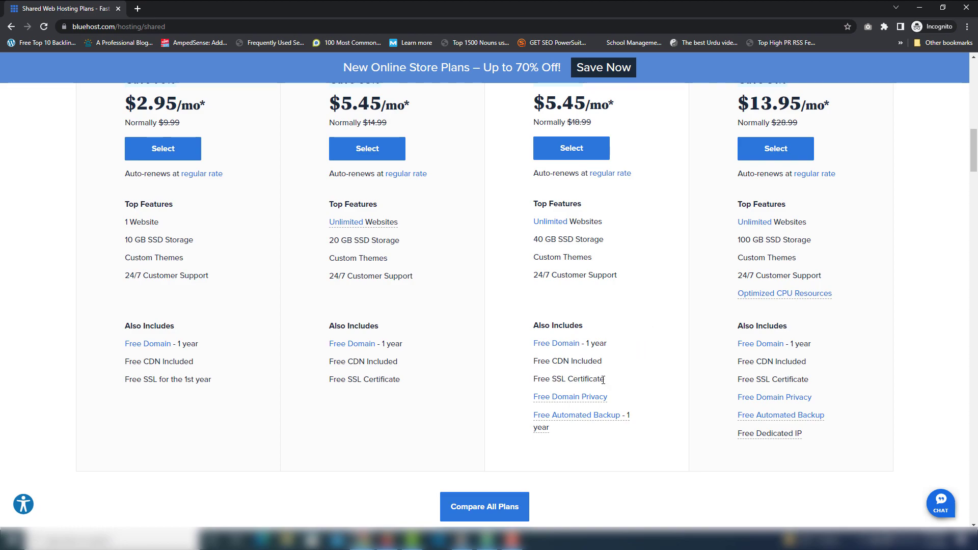
drag(615, 344, 535, 379)
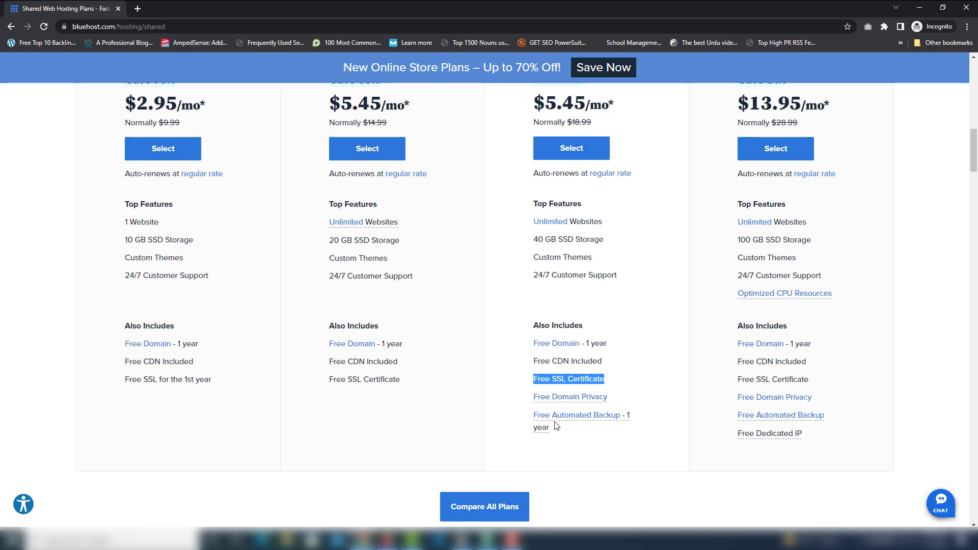
click(514, 403)
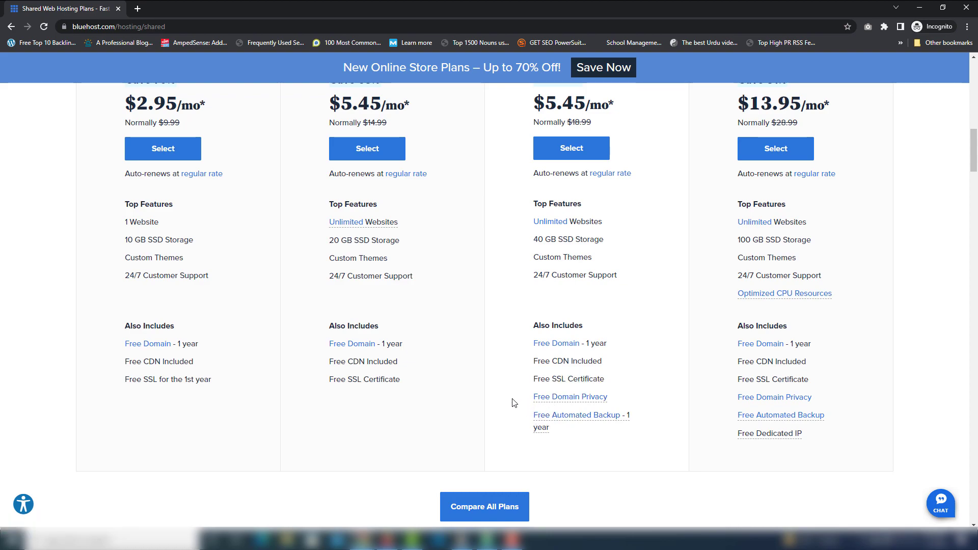
click(581, 151)
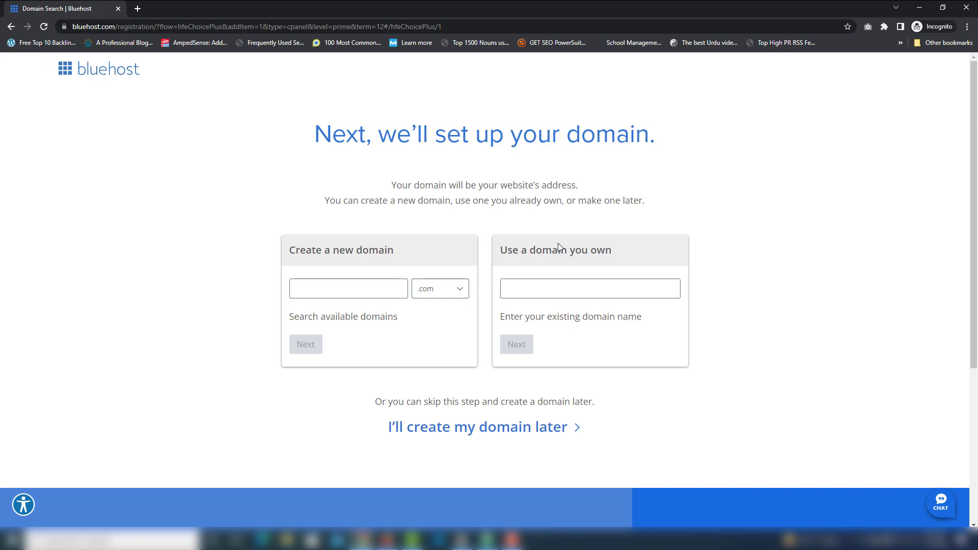
- Enter narindo as the new domain name with the .org extension and continue to checkout
click(362, 290)
text(nari)
text(d)
text(do)
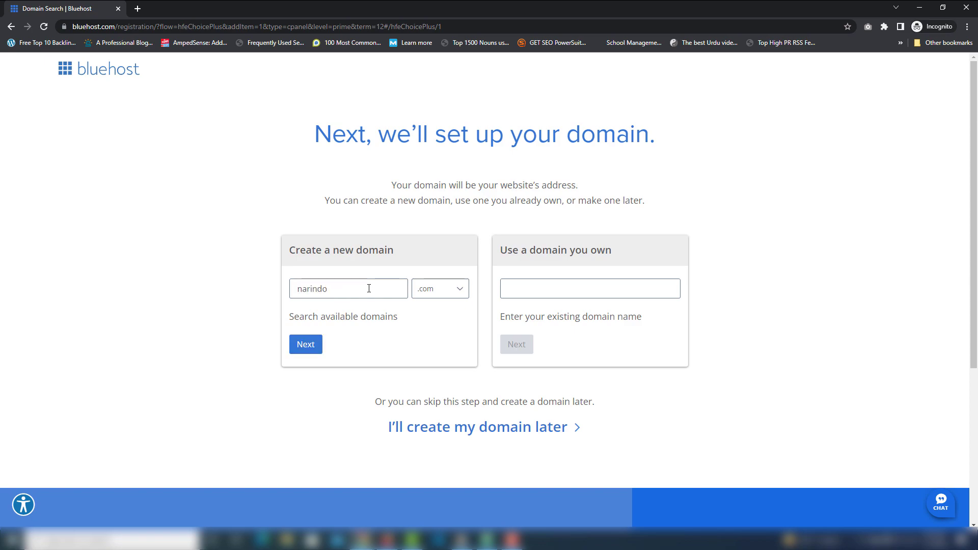
click(444, 290)
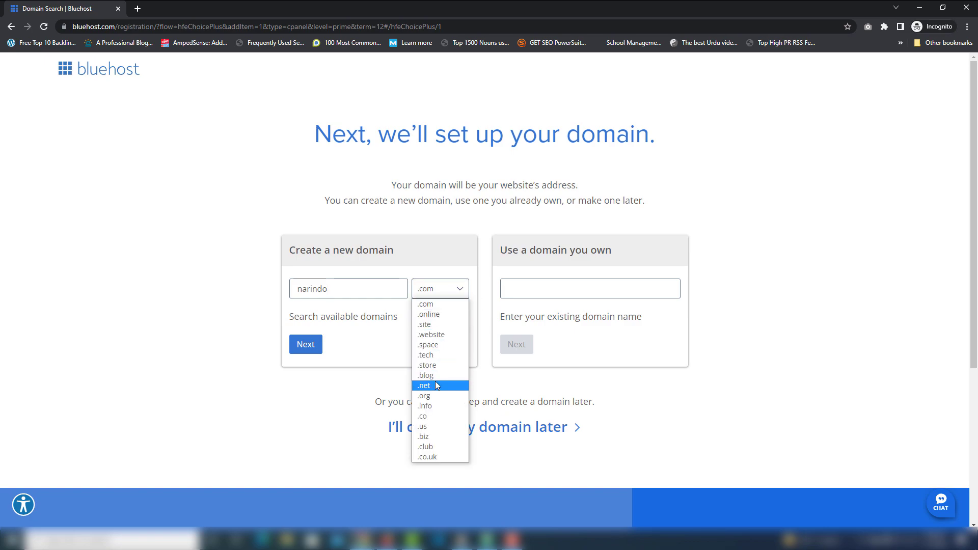
click(438, 396)
click(316, 345)
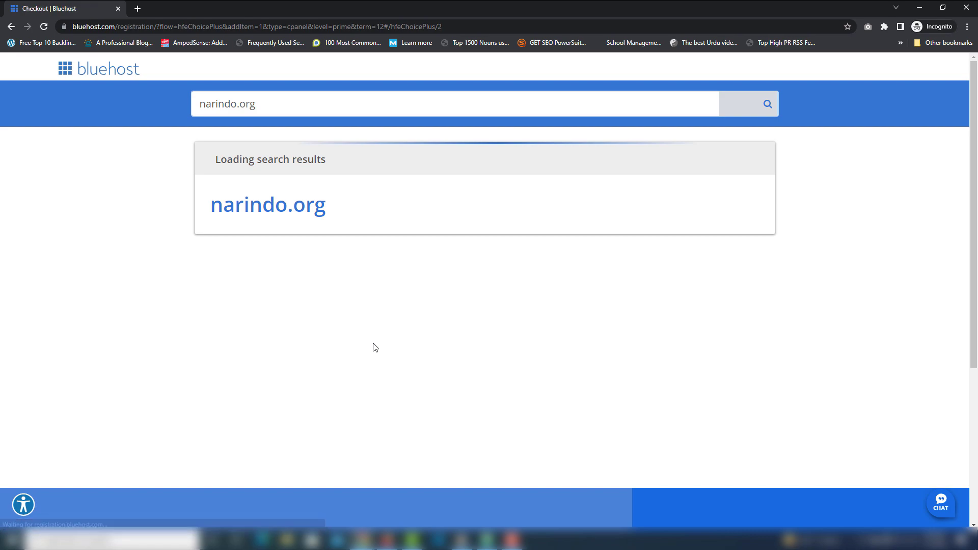
- Remove the SiteLock Security - Essential extra from the package and check the order total
scroll(579, 368, down, 2)
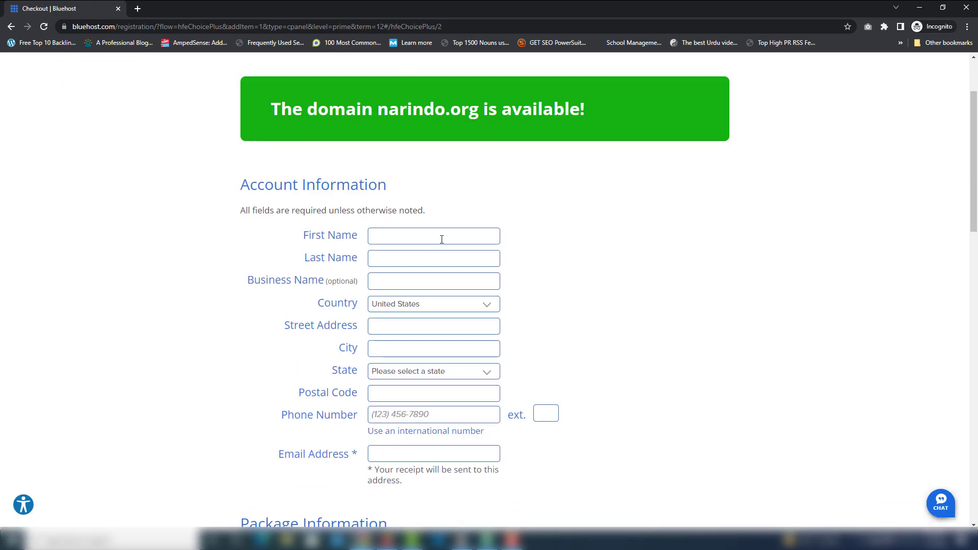
click(438, 254)
click(553, 259)
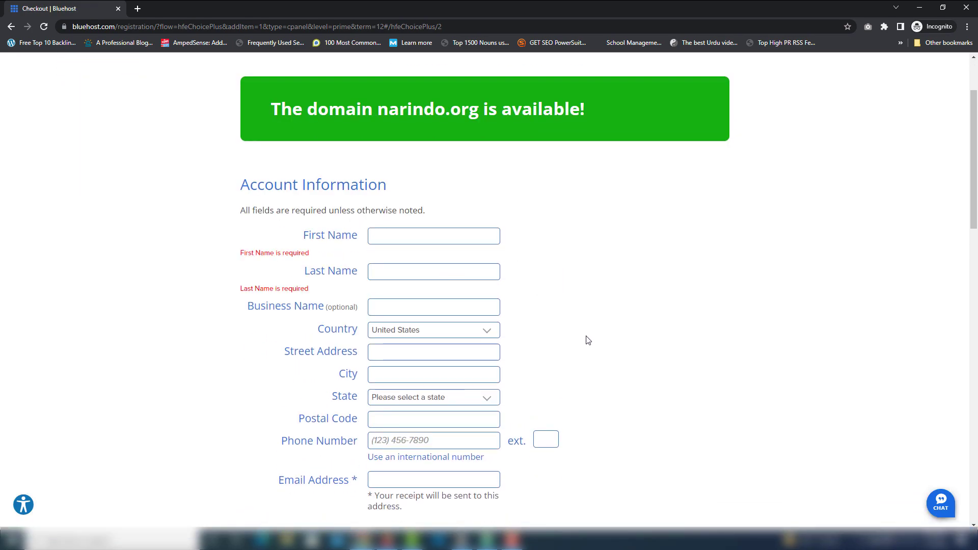
scroll(581, 331, down, 2)
scroll(593, 349, down, 8)
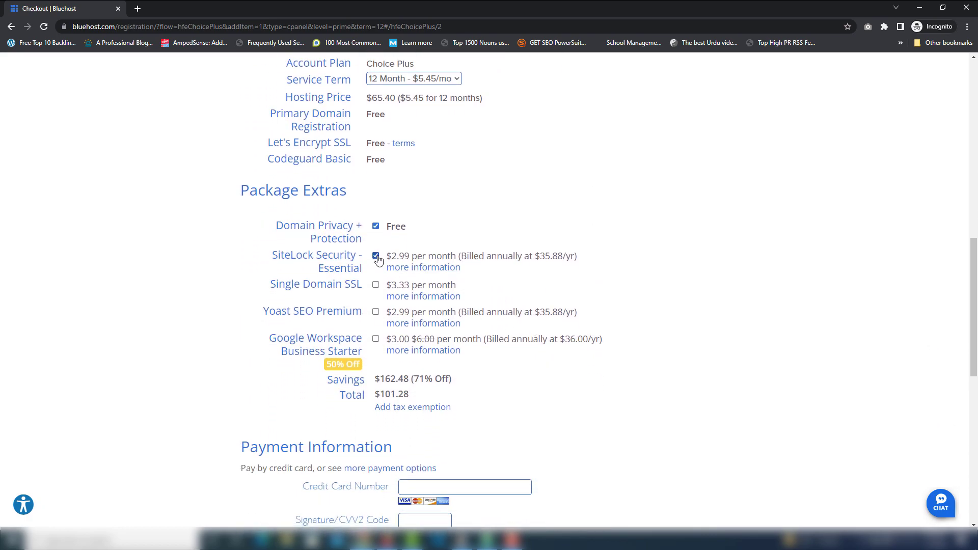
click(376, 256)
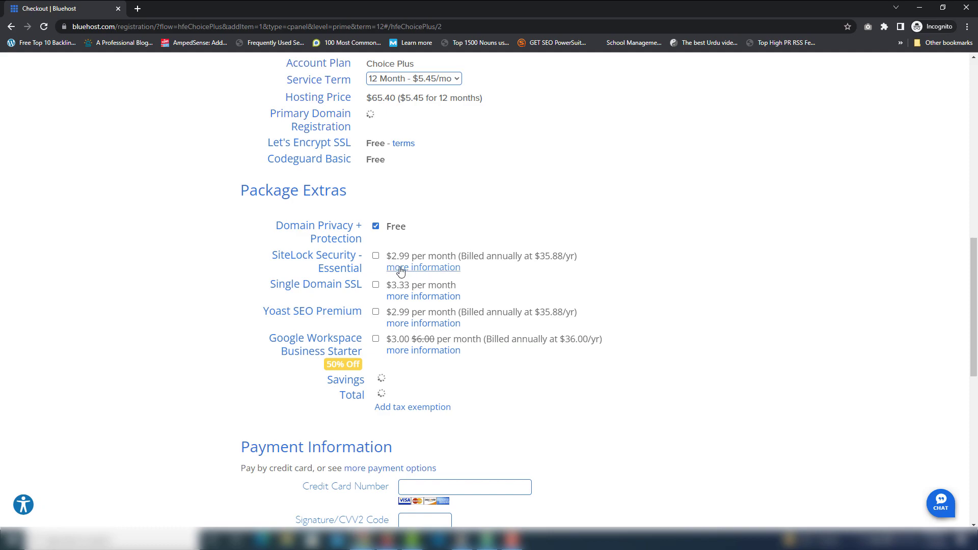
drag(406, 395, 375, 397)
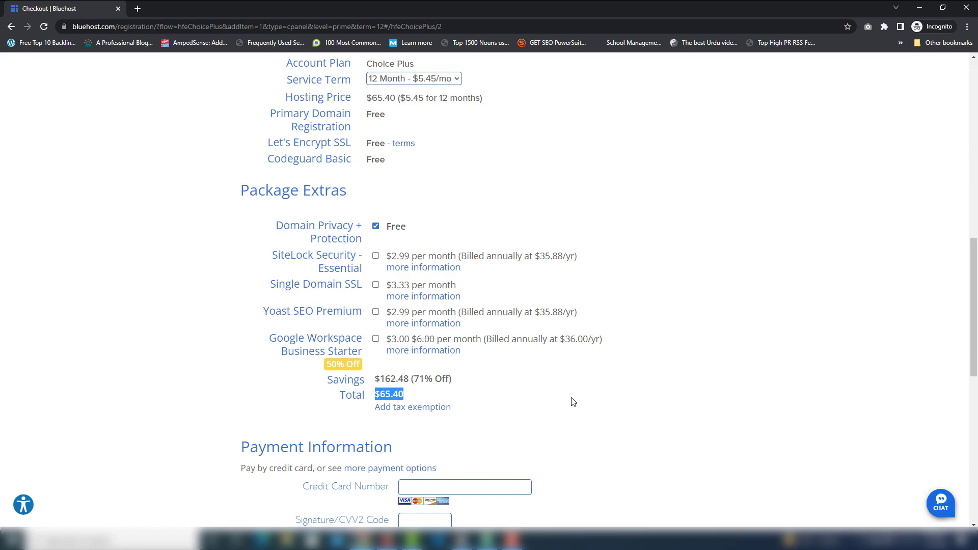
- Set the hosting service term to 36 Month - $7.45/mo and review the package costs
scroll(571, 397, up, 2)
click(429, 181)
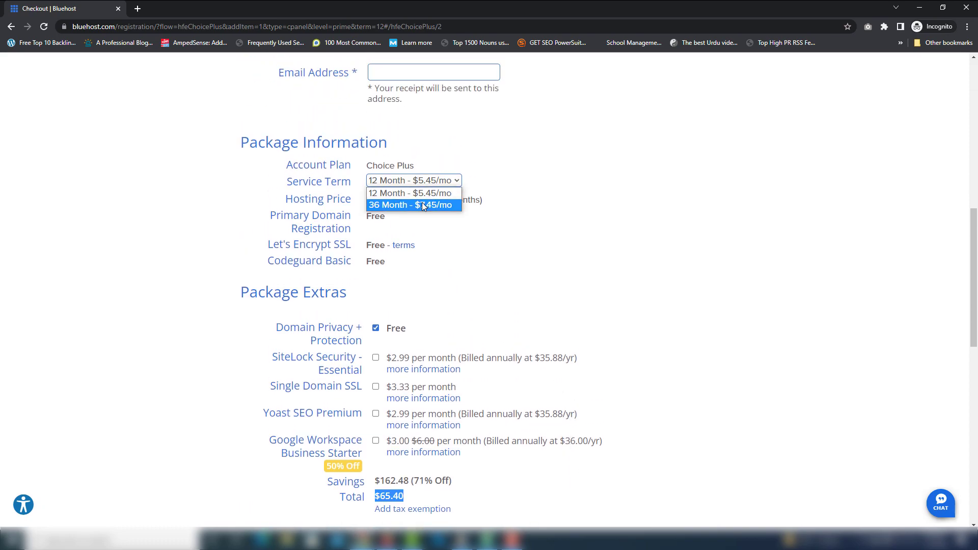
click(422, 204)
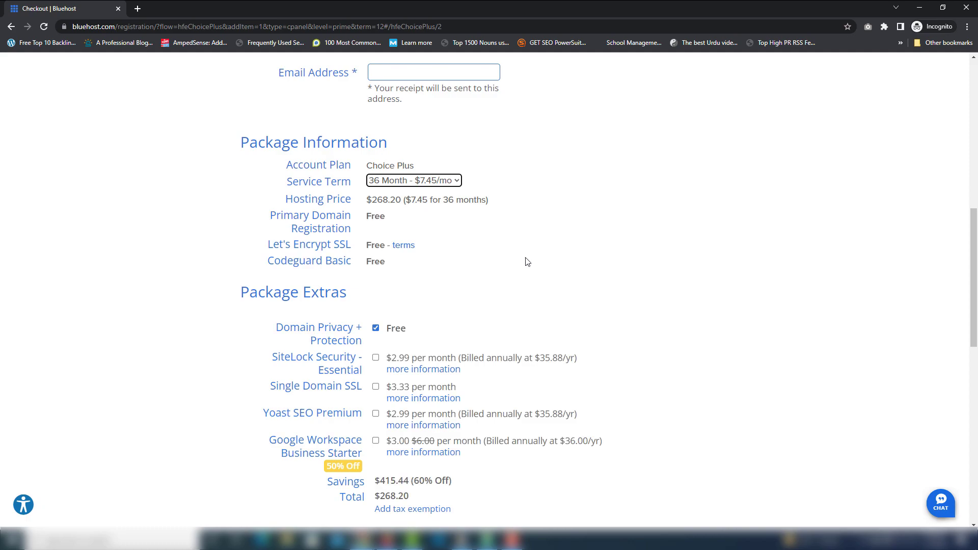
scroll(527, 261, down, 2)
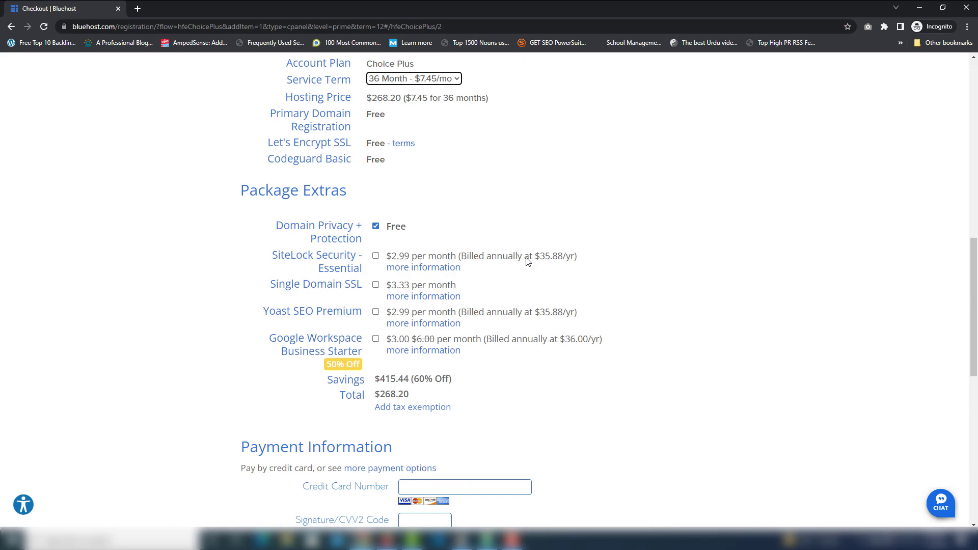
scroll(527, 262, down, 1)
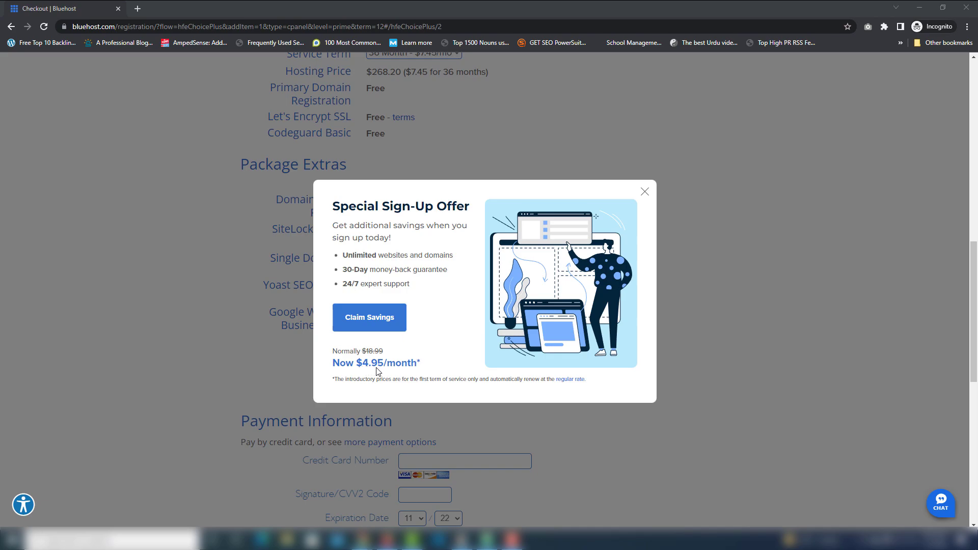
- Claim the special sign-up offer of $4.95/month and review the package price and payment section
click(366, 323)
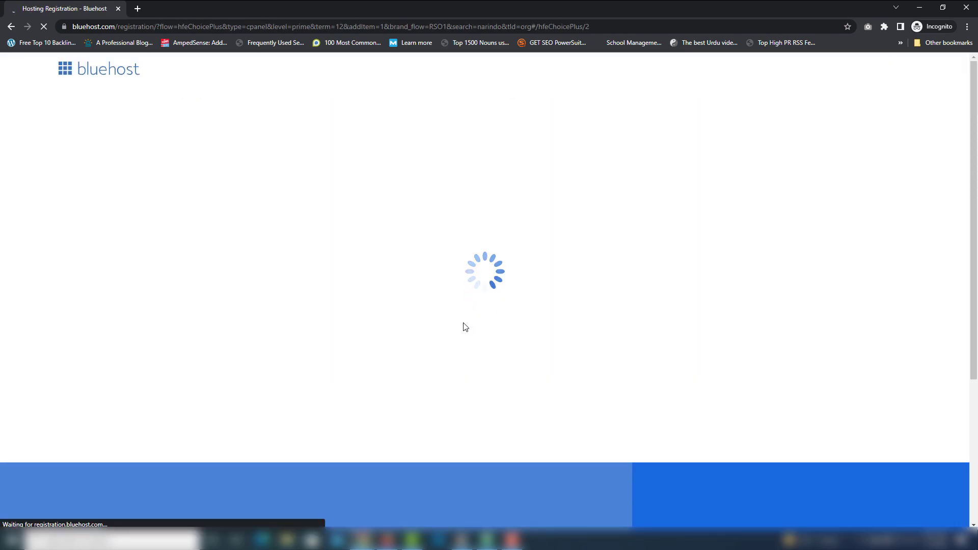
scroll(463, 325, down, 9)
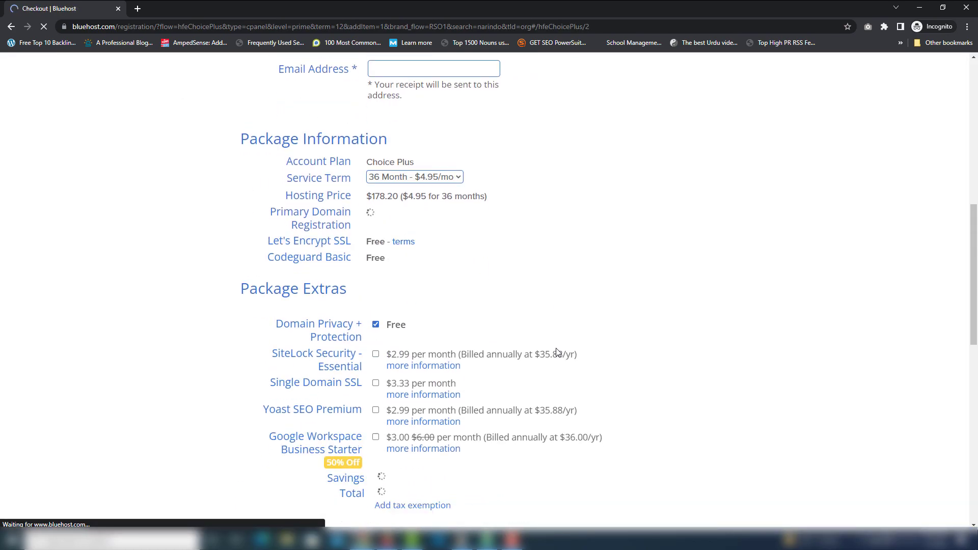
scroll(557, 352, down, 5)
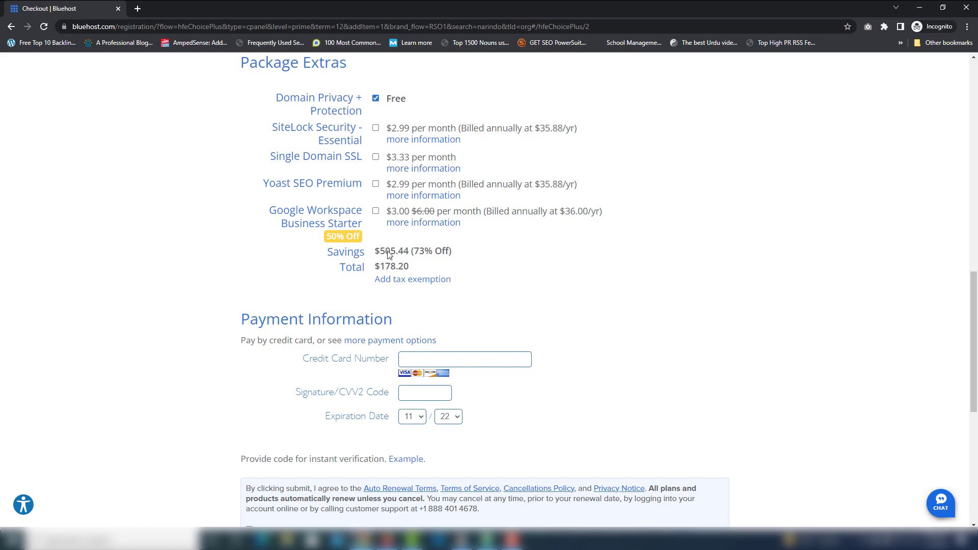
scroll(483, 280, down, 1)
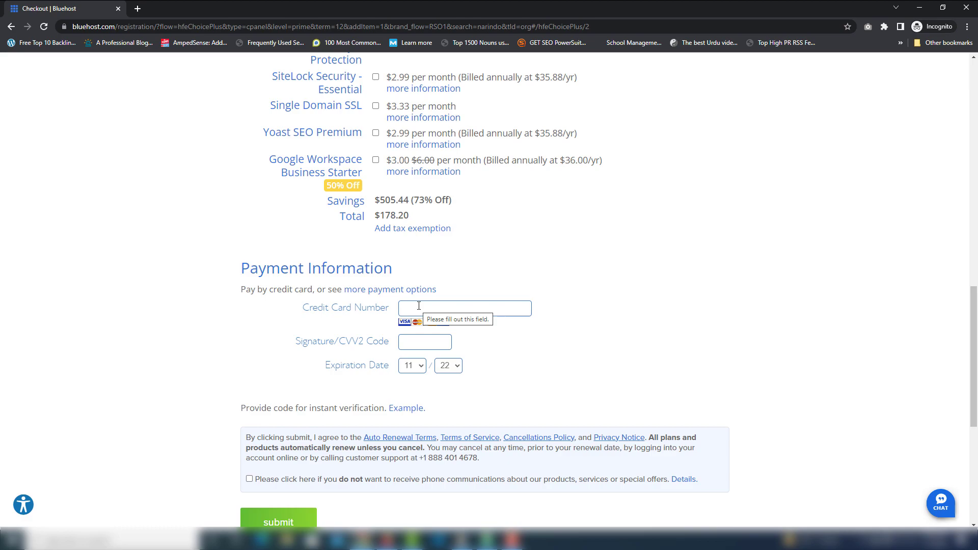
- View the additional payment options for the order, and collapse them again
click(398, 290)
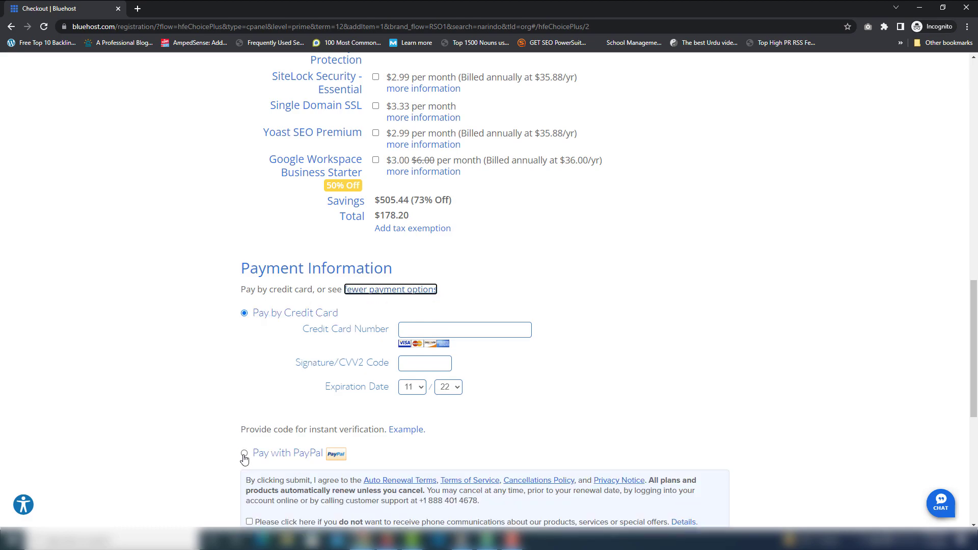
click(383, 294)
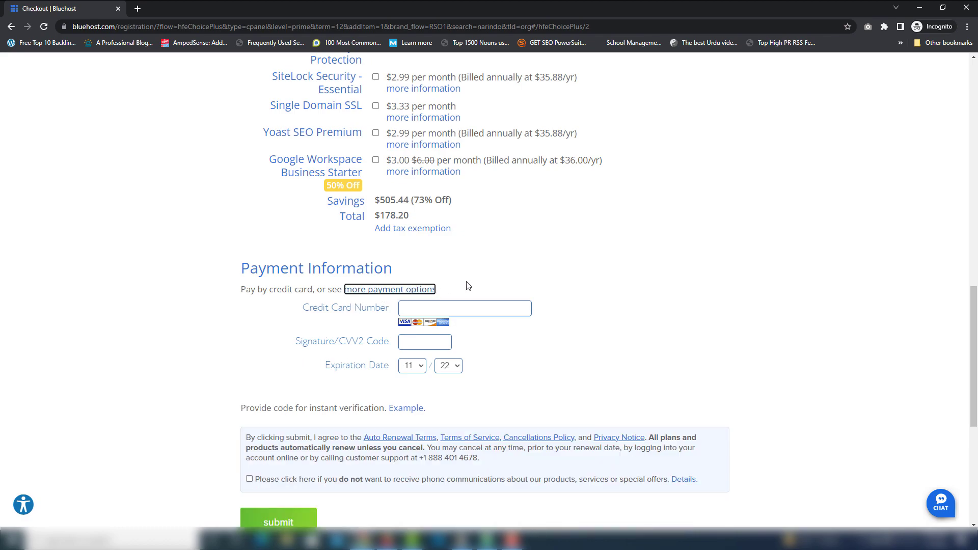
scroll(463, 285, down, 3)
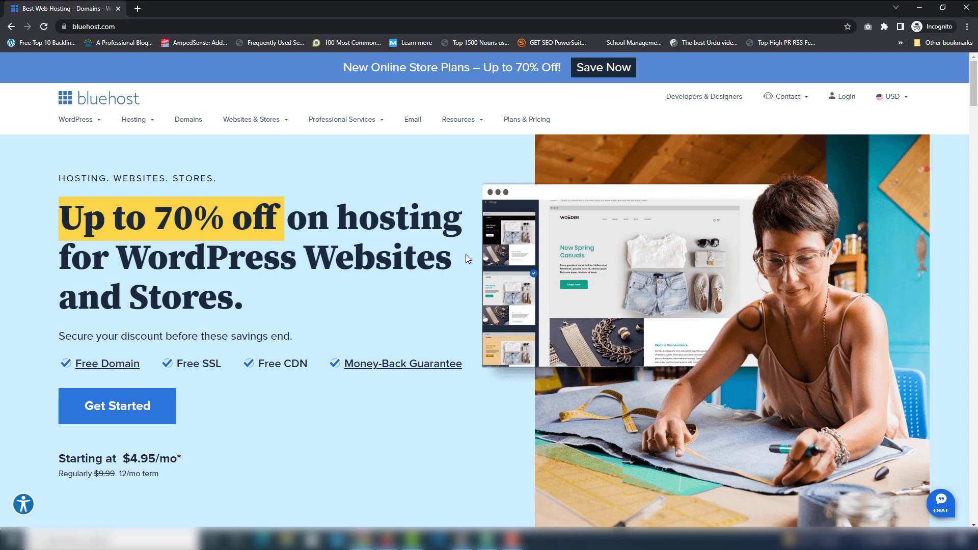
- Open the account login from the home page and dismiss the expert consultation offer in the hosting portal
click(843, 104)
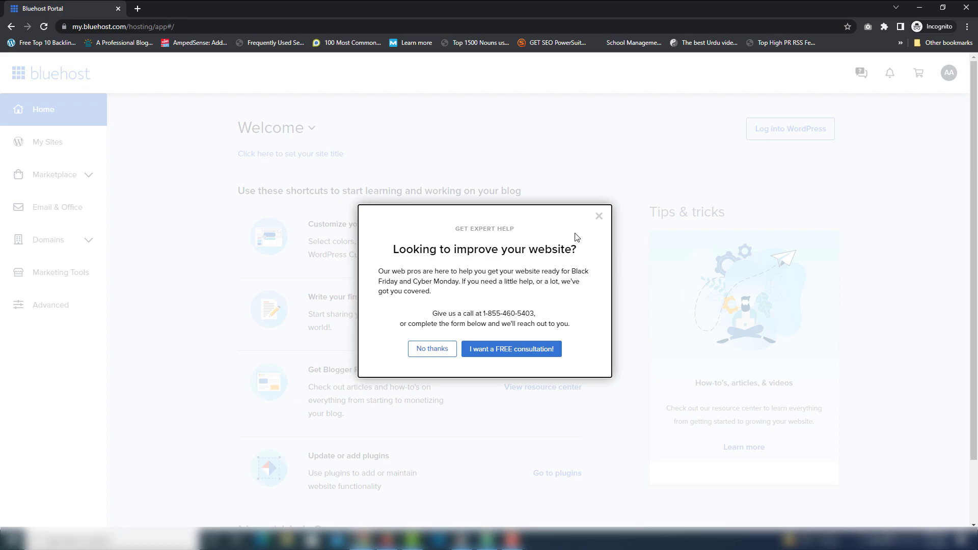
click(599, 216)
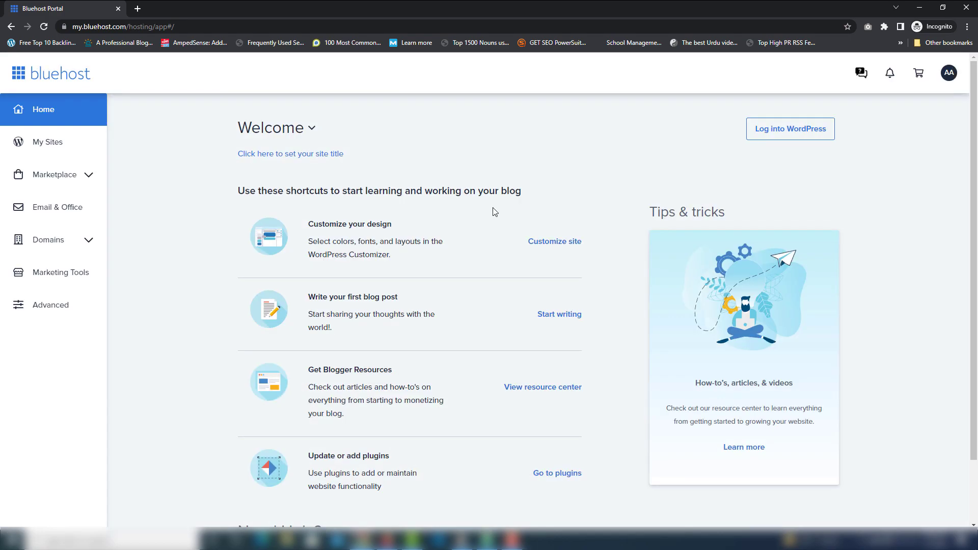
- Open Notepad, write narindo.org, highlight the name before the extension, and move the window higher on the screen
click(153, 540)
text(notepad)
key(Return)
text(narindo)
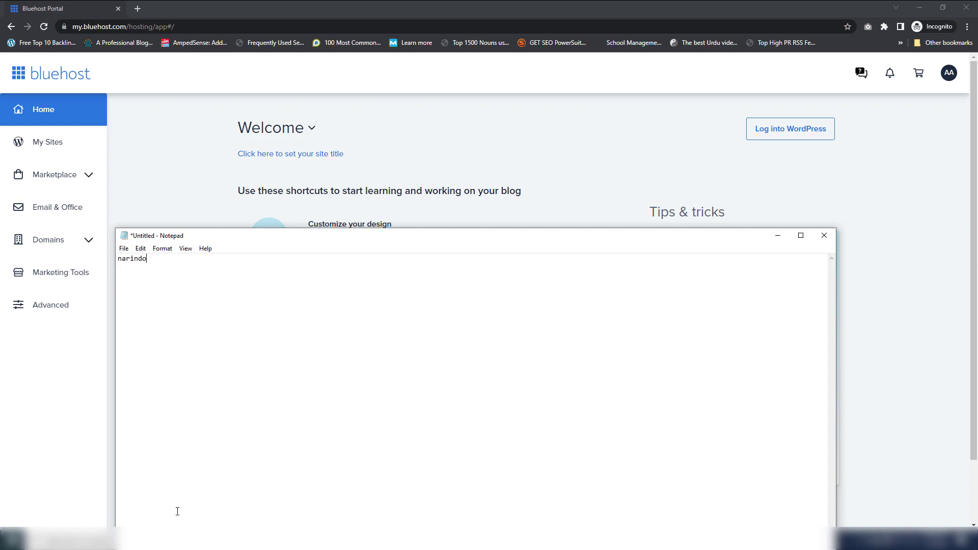
text(.org)
drag(147, 259, 119, 260)
drag(212, 236, 268, 125)
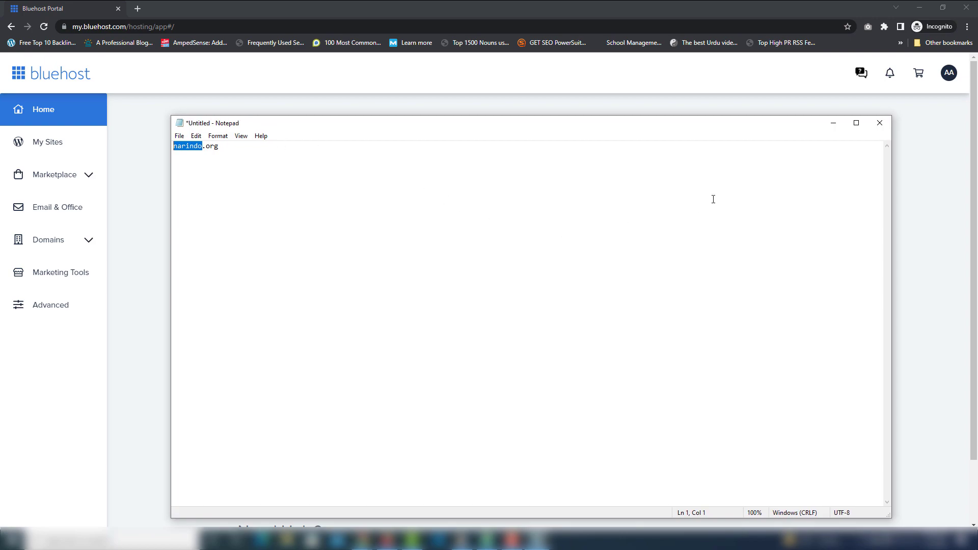
- Switch back to the Bluehost portal in the browser and open its advanced hosting tools
click(140, 221)
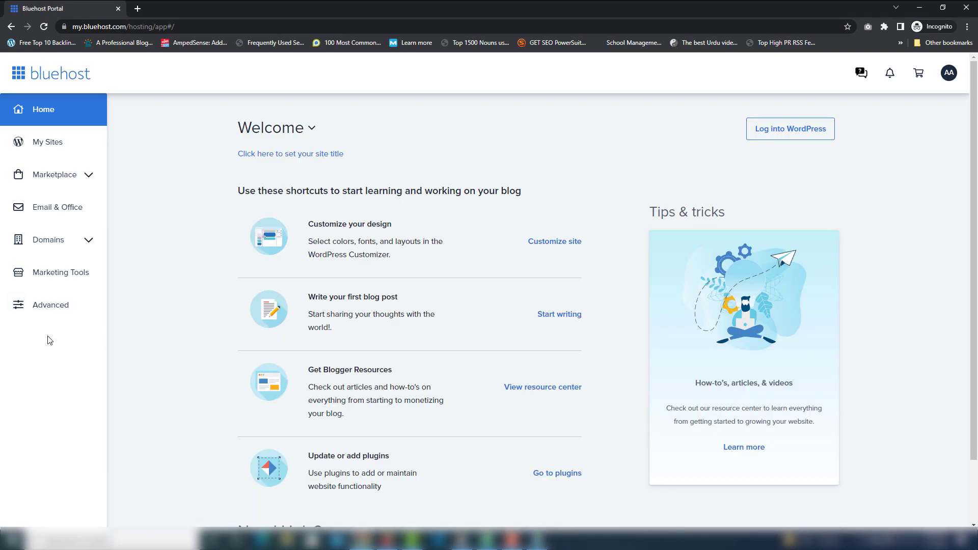
click(52, 307)
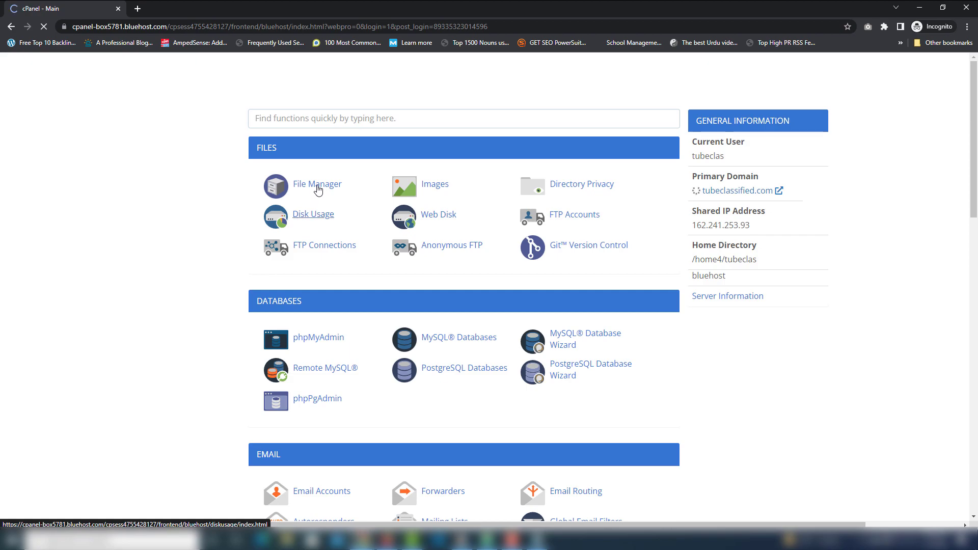
- Open the cPanel File Manager and go into the public_html folder
click(315, 189)
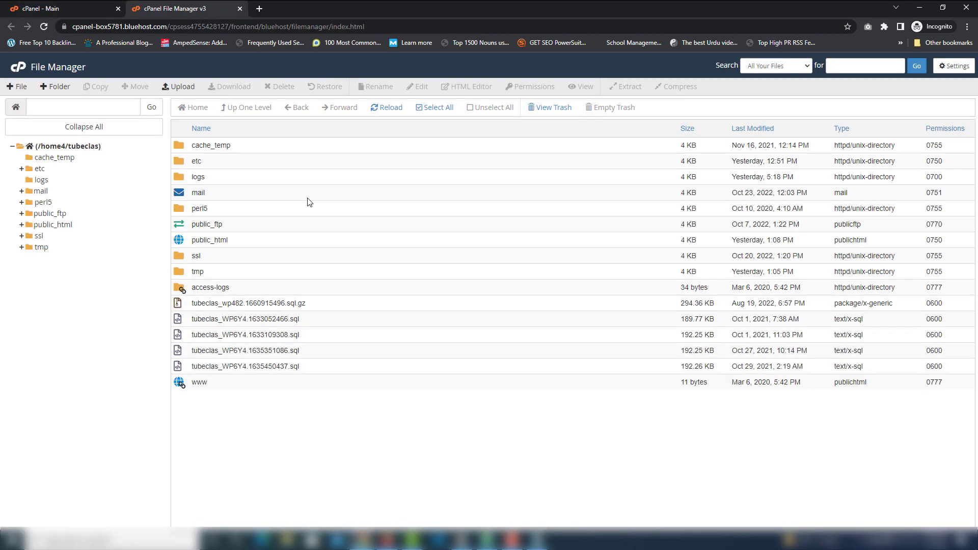
click(179, 244)
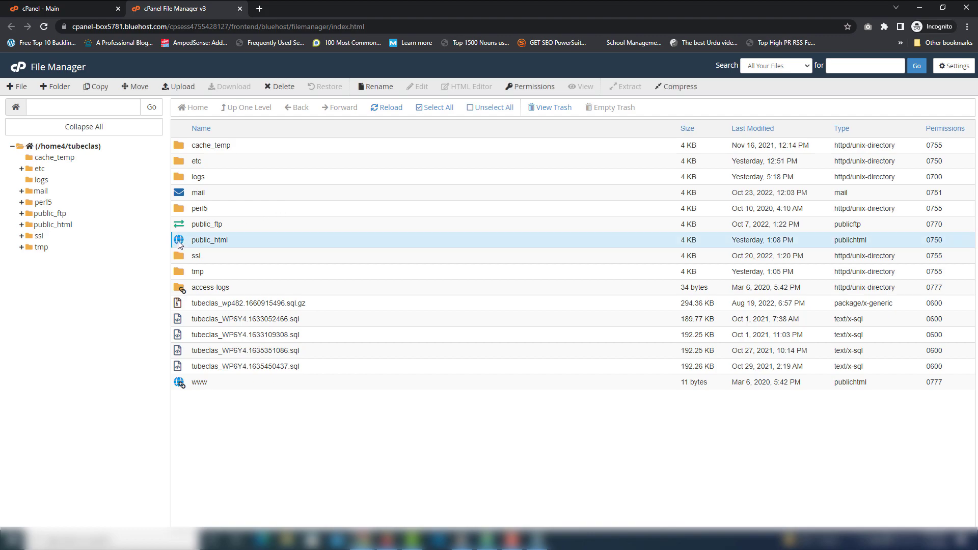
double_click(179, 243)
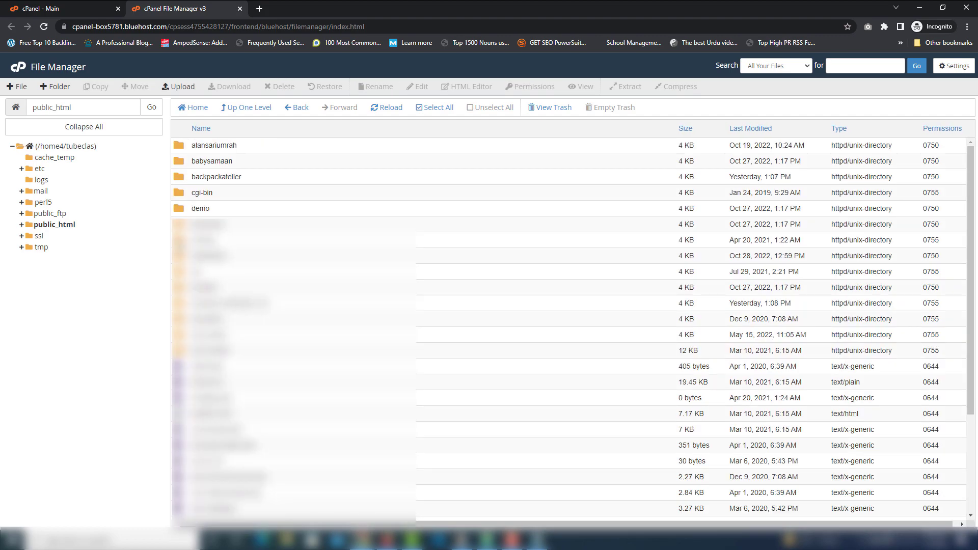
- Highlight narindo in the Notepad domain note, select the backpackatelier folder in File Manager, and shrink the File Manager window
click(532, 540)
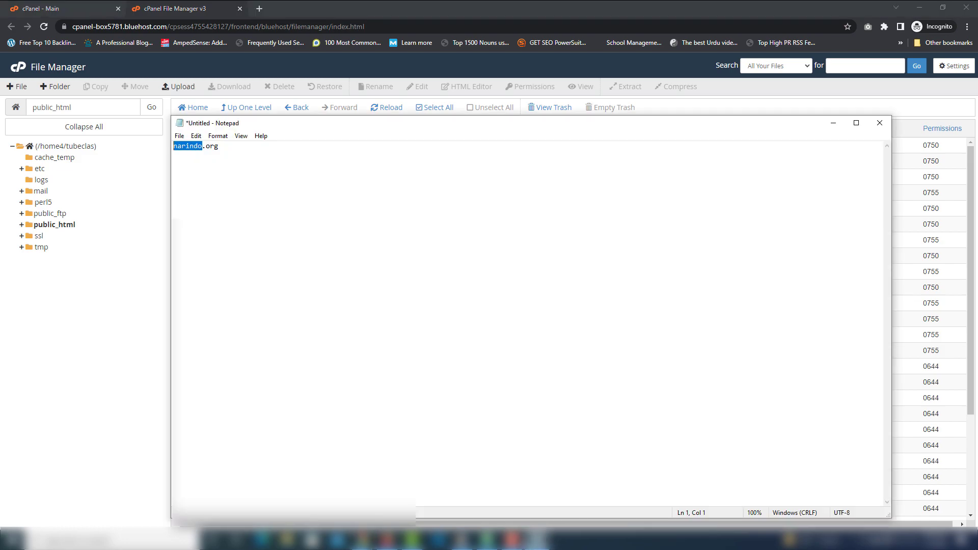
click(201, 149)
drag(201, 147, 170, 146)
drag(292, 127, 401, 255)
click(225, 178)
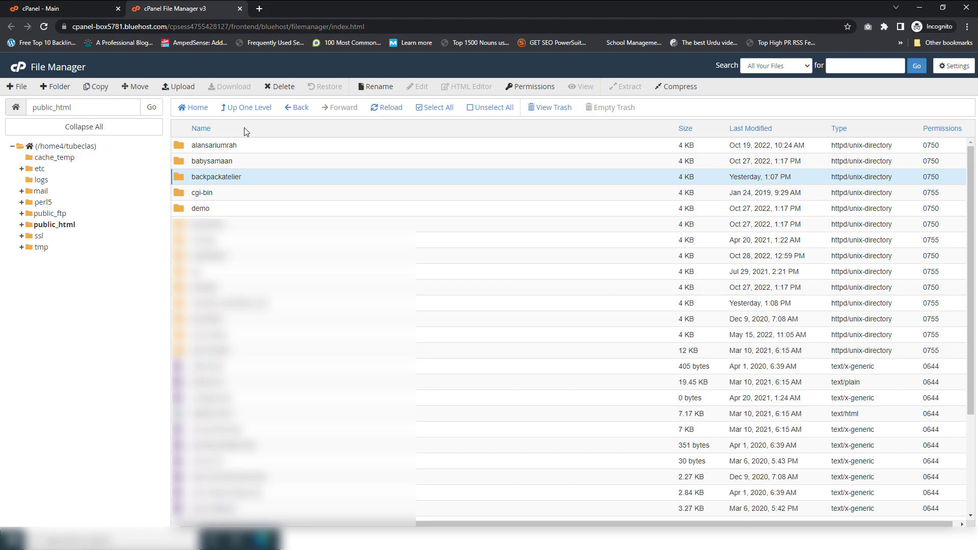
double_click(711, 14)
click(293, 32)
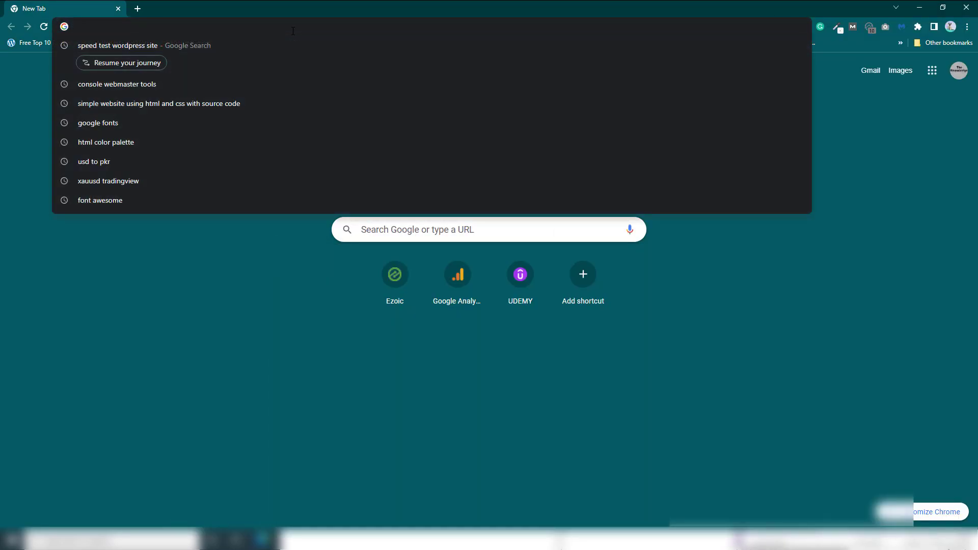
text(back)
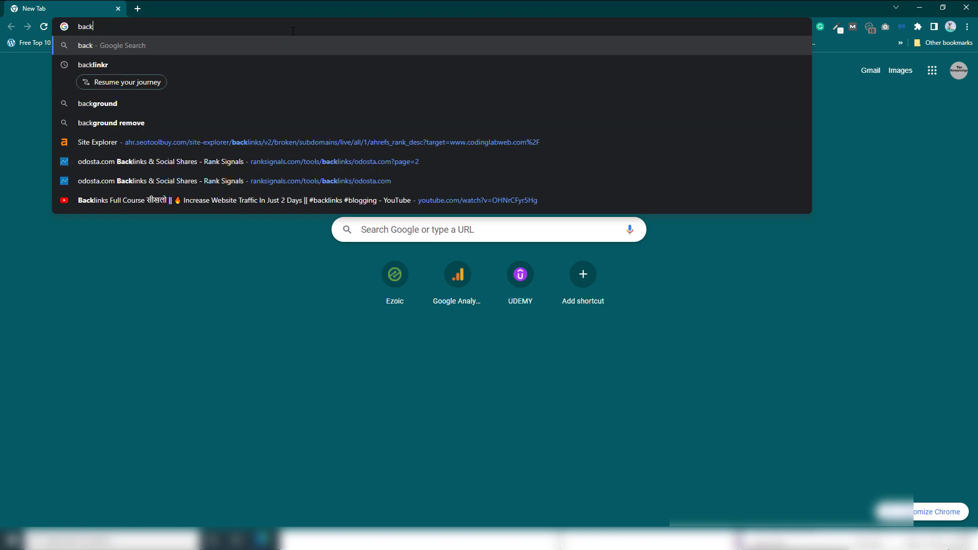
key(Escape)
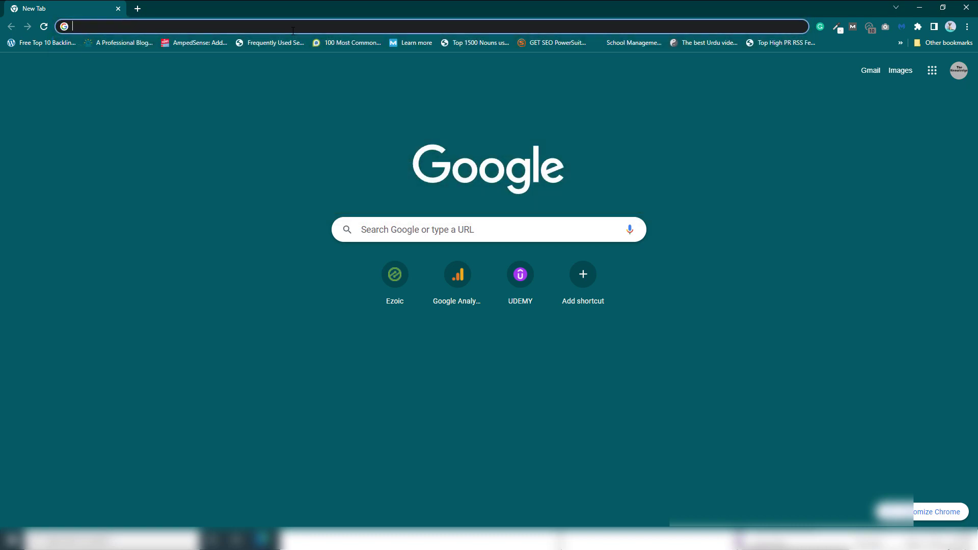
- Copy the folder name backpackatelier from File Manager and load backpackatelier.com in the other browser window
key(alt+Tab)
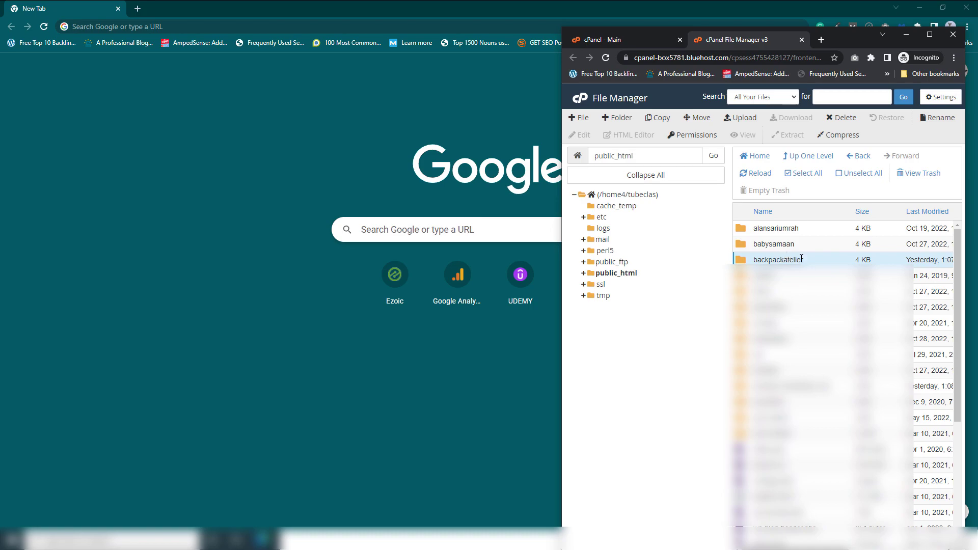
double_click(802, 259)
key(ctrl+c)
click(183, 26)
key(ctrl+v)
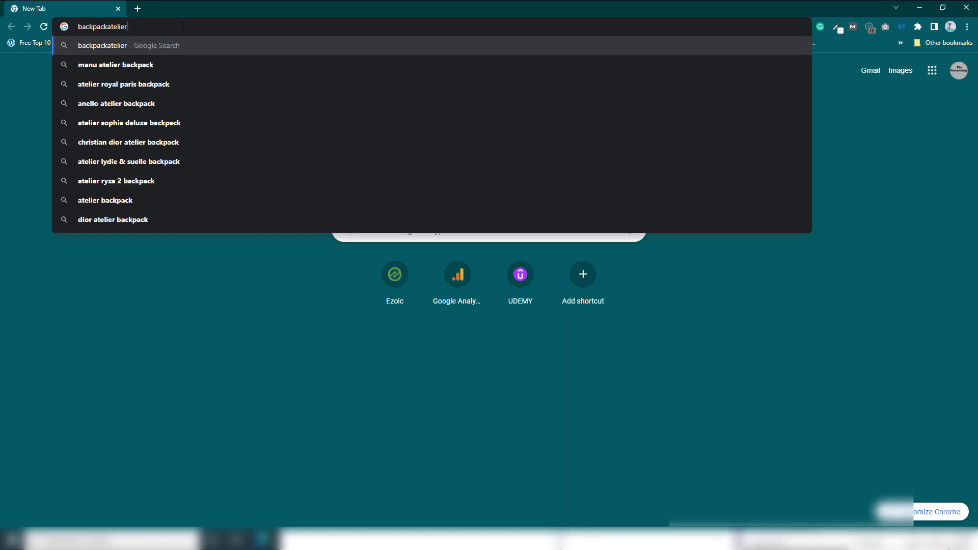
text(.com)
key(Return)
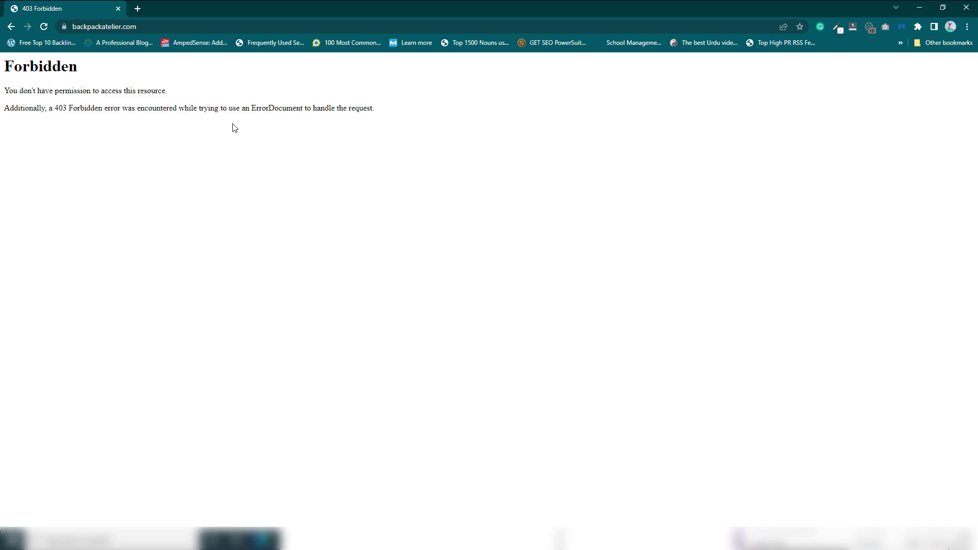
- Minimize the File Manager window, the other browser window and Notepad to clear the desktop
double_click(490, 8)
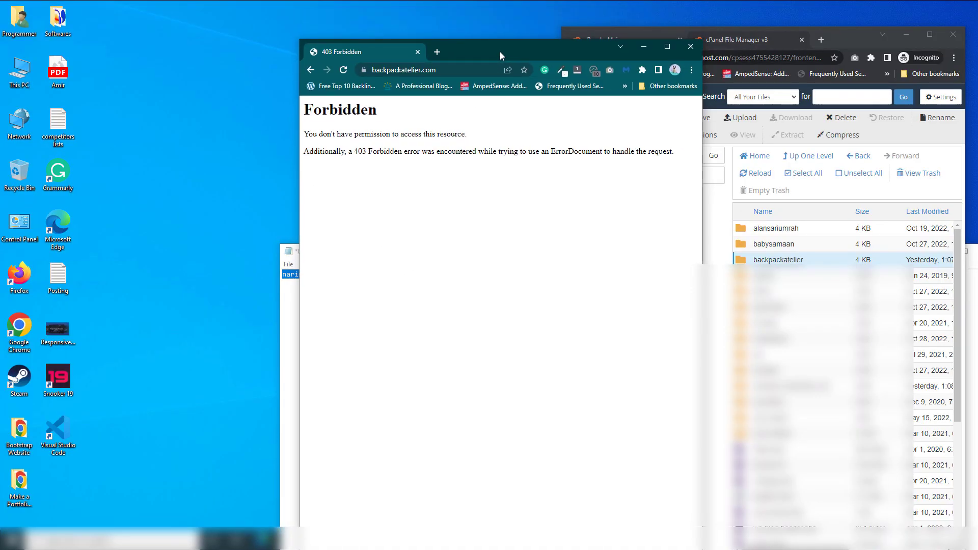
click(907, 34)
click(636, 49)
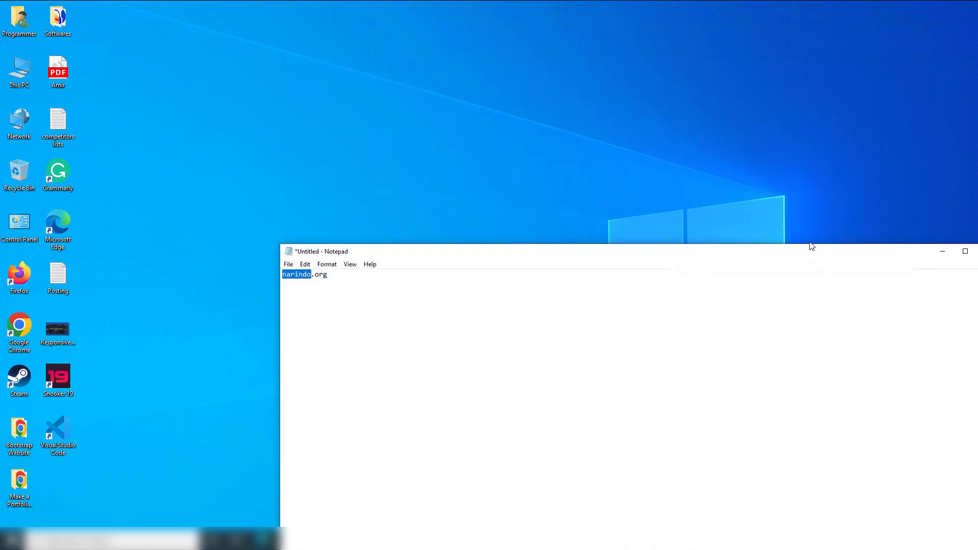
drag(799, 256, 695, 61)
click(838, 57)
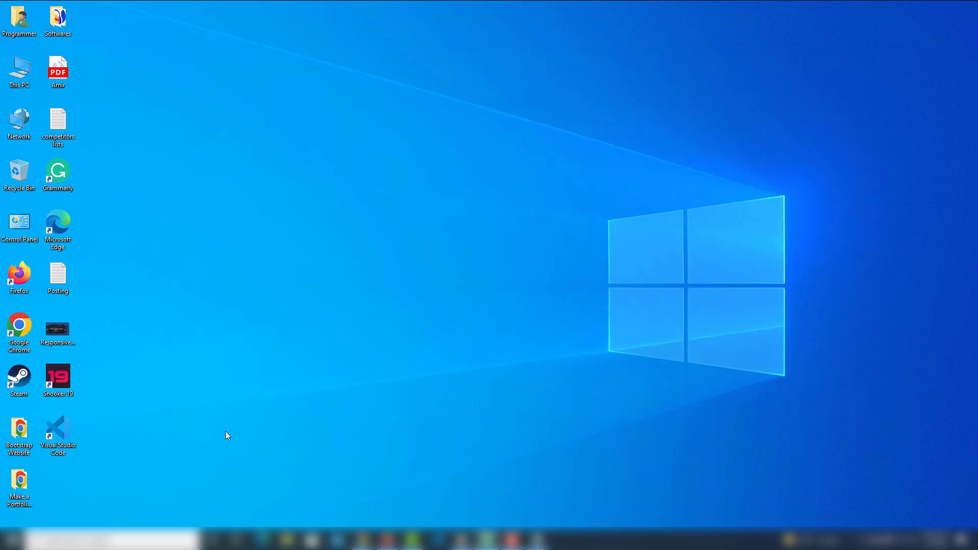
- Open the Make a Portfolio Website - Copy folder from the desktop and view its index page in a maximized browser
double_click(20, 484)
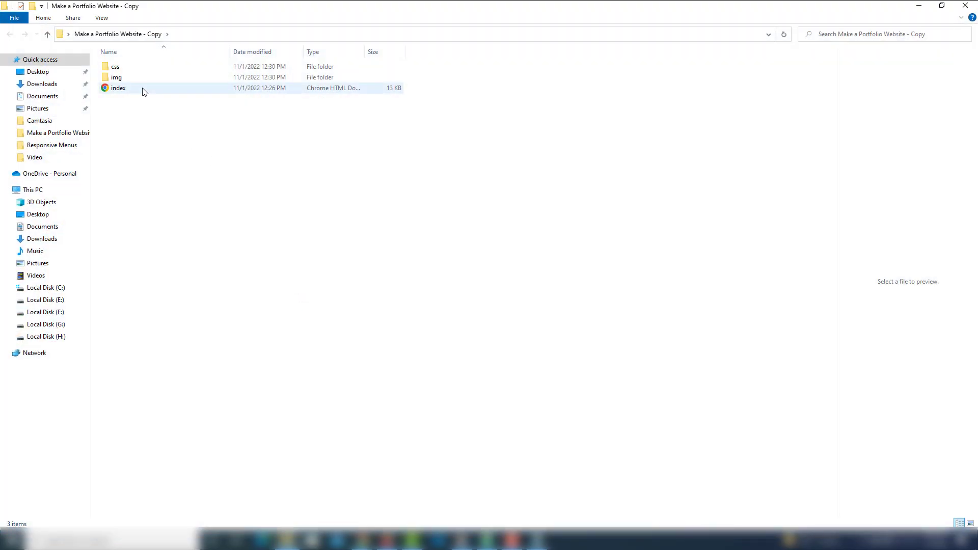
double_click(145, 92)
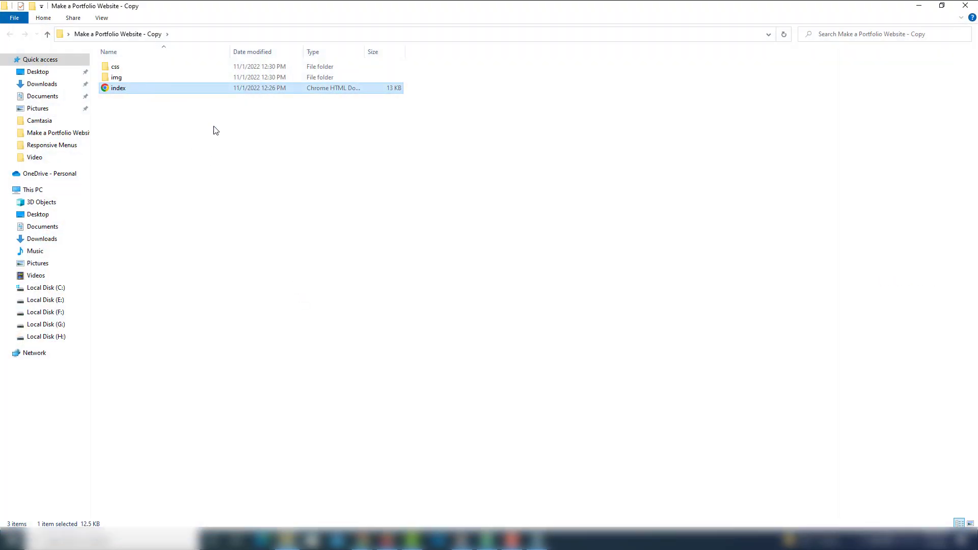
click(659, 45)
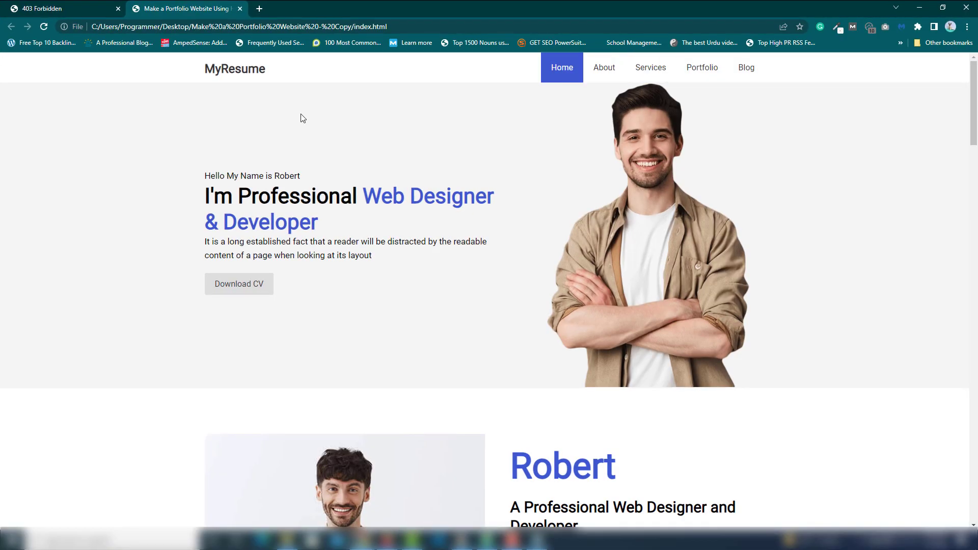
- Compare the local portfolio page with the live backpackatelier.com page, close the portfolio page, and minimize the browser
click(75, 8)
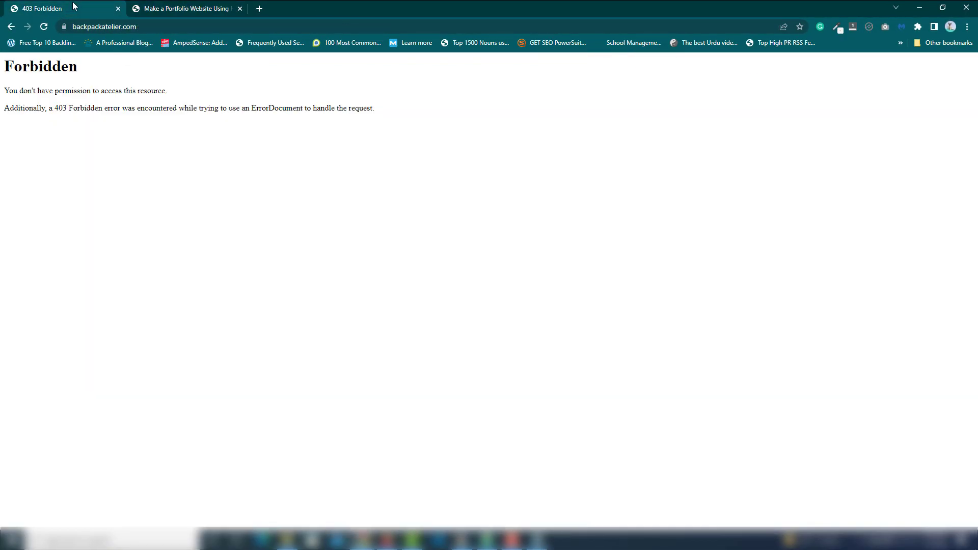
click(194, 6)
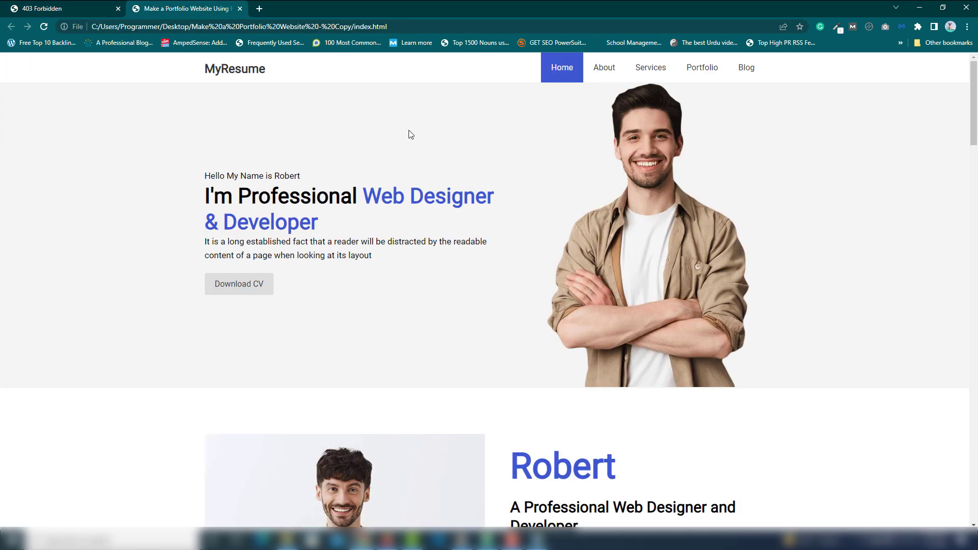
click(48, 9)
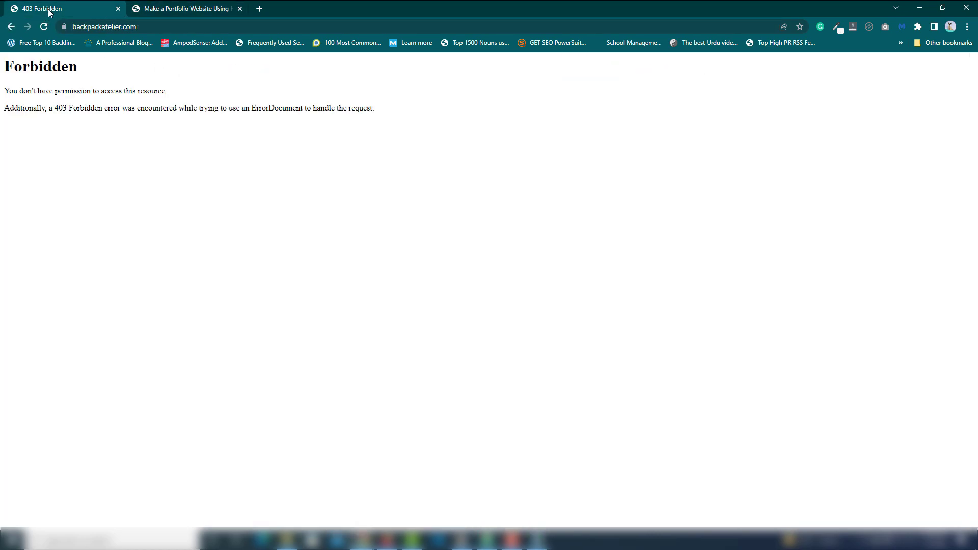
click(164, 14)
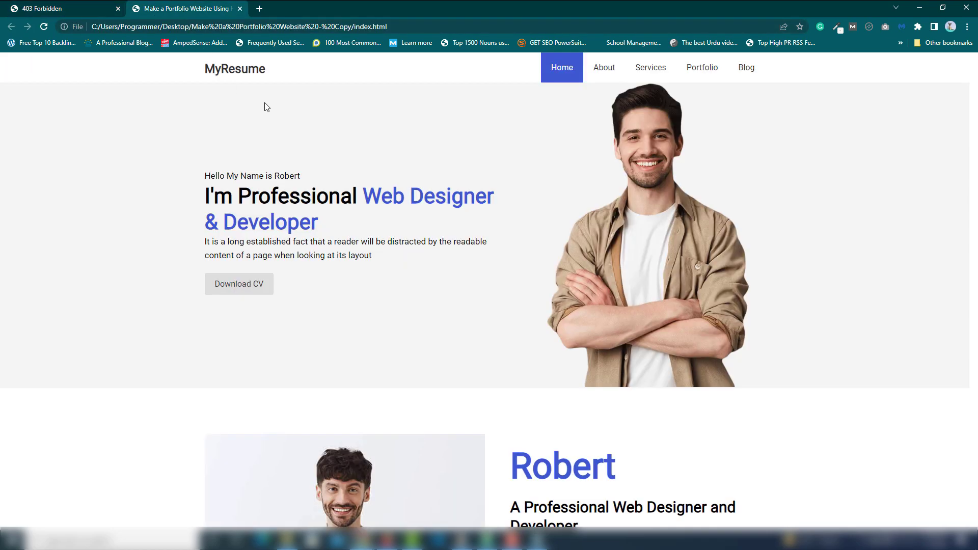
click(52, 13)
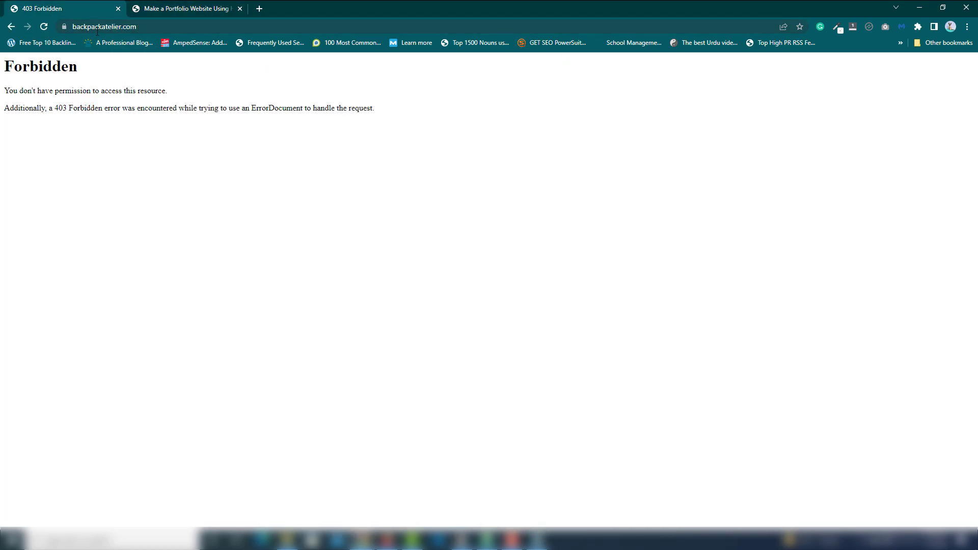
click(240, 9)
click(919, 7)
- Compress the css folder, img folder and index file into one zip archive named img
drag(240, 237, 113, 66)
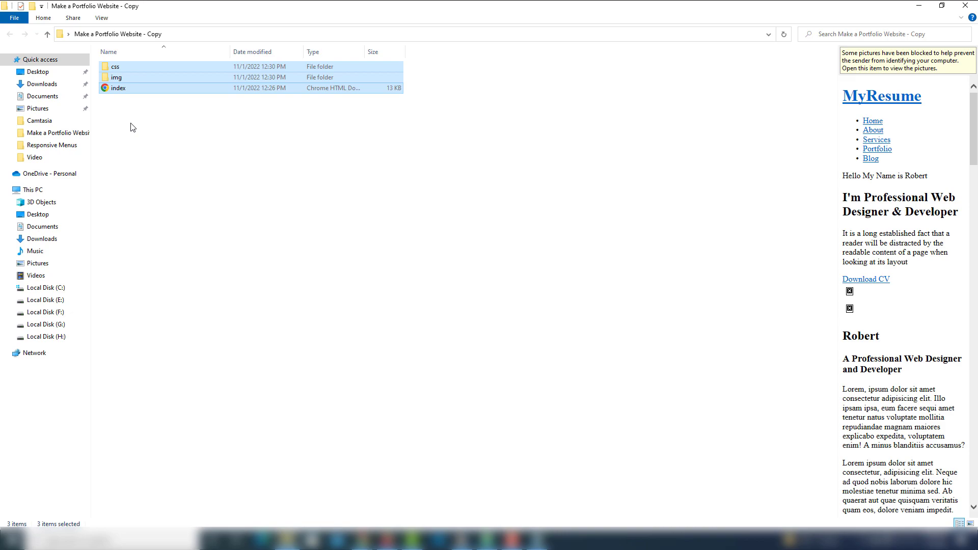
right_click(142, 82)
mouse_move(262, 232)
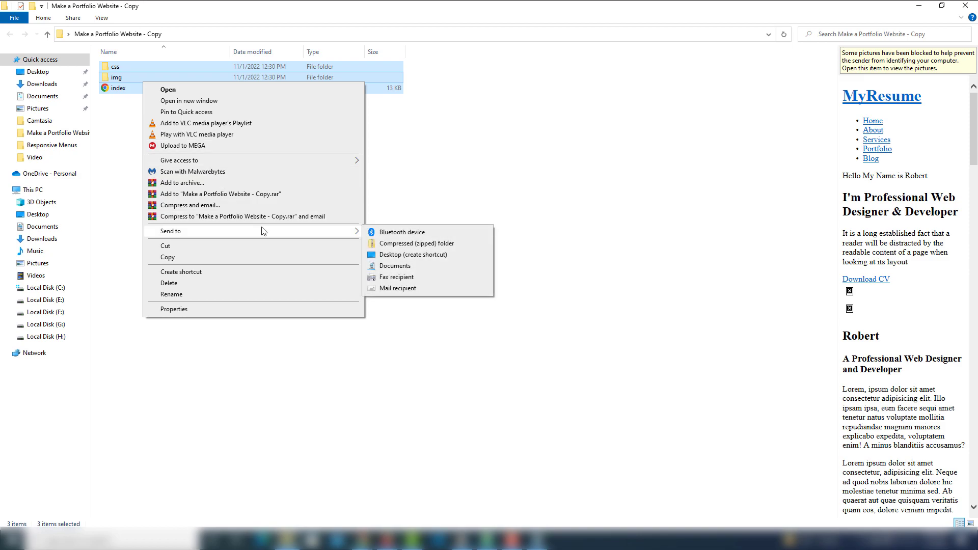
click(412, 243)
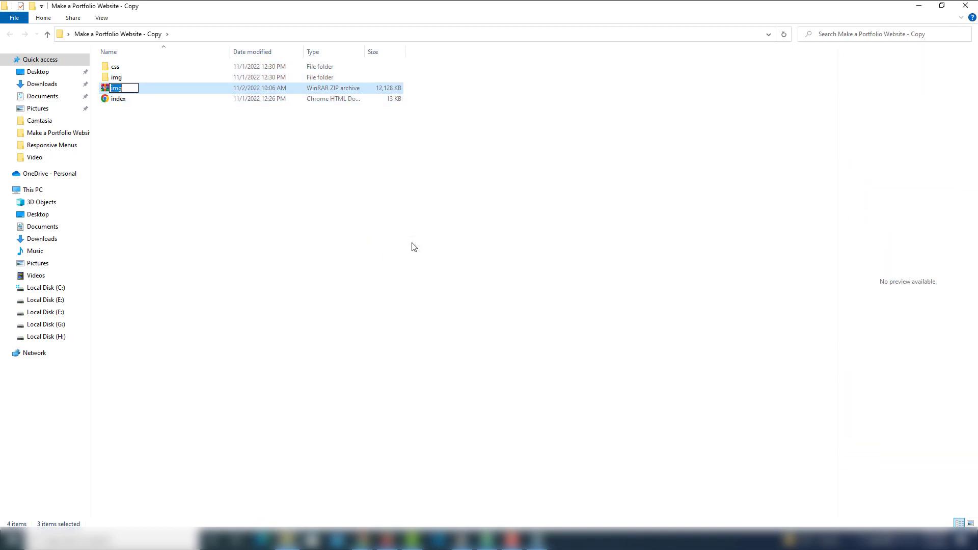
key(Return)
click(125, 100)
click(127, 88)
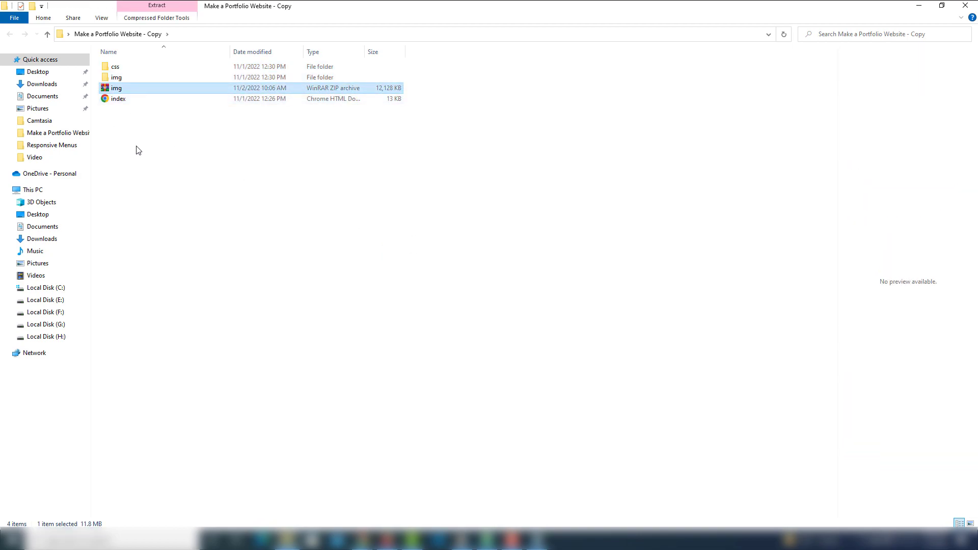
click(117, 111)
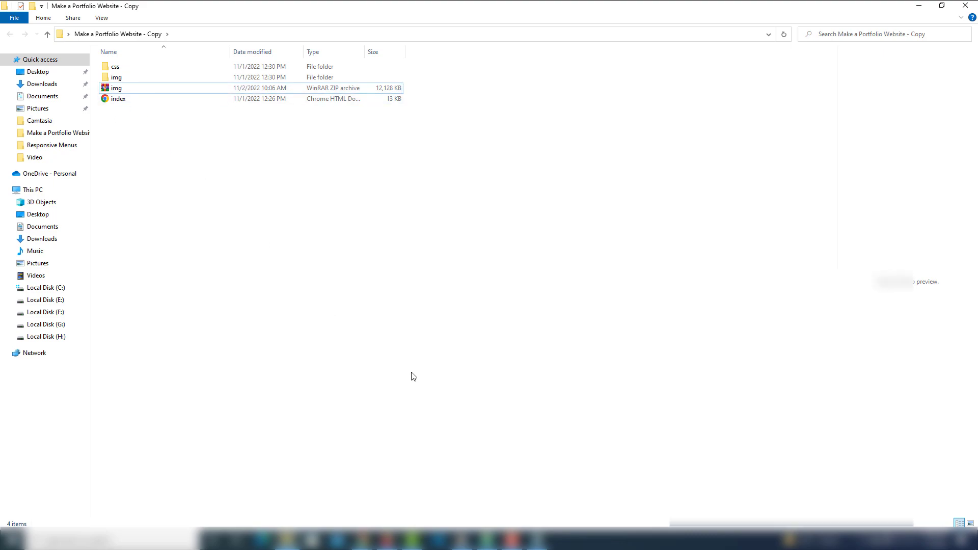
- Switch back to the cPanel File Manager, maximize its window, and open the backpackatelier folder in public_html
mouse_move(371, 539)
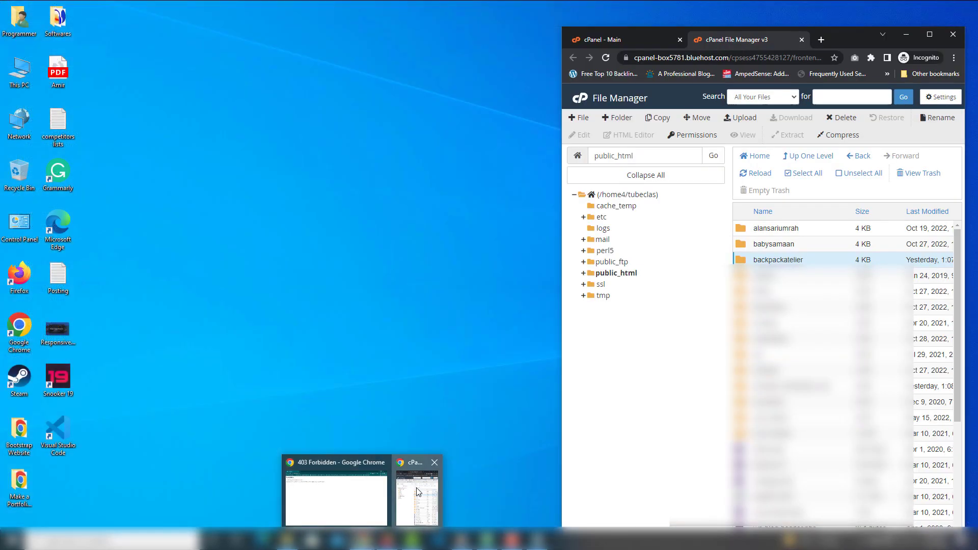
click(417, 491)
click(930, 34)
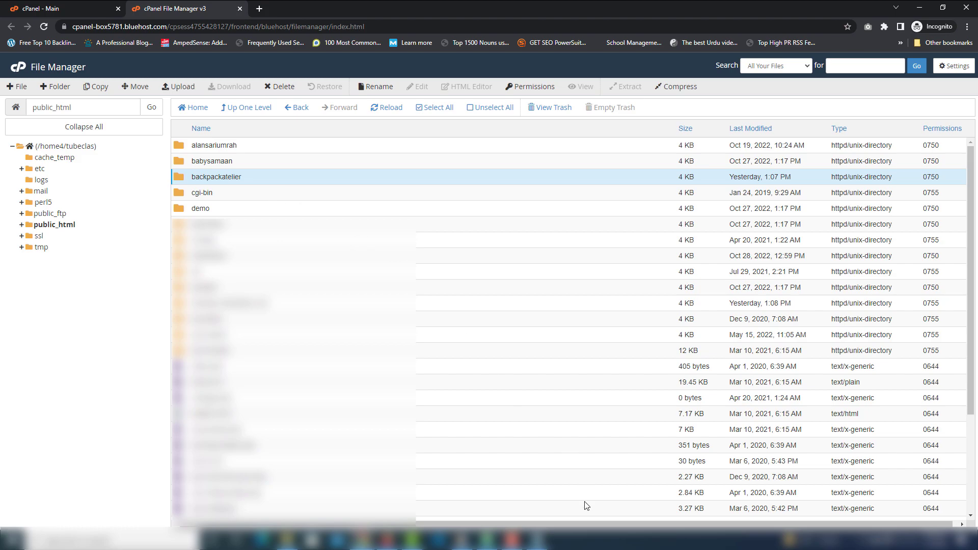
click(537, 539)
drag(281, 58, 323, 166)
click(188, 182)
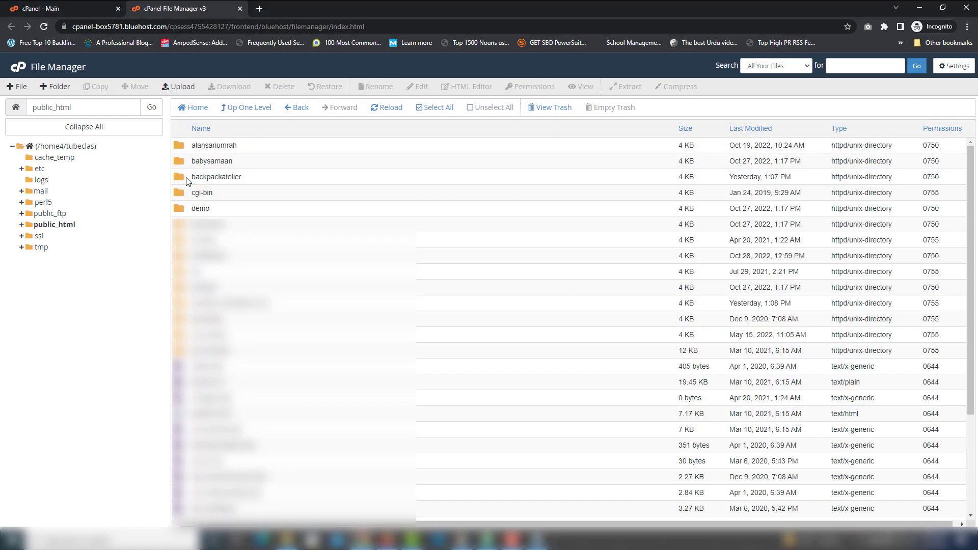
double_click(184, 179)
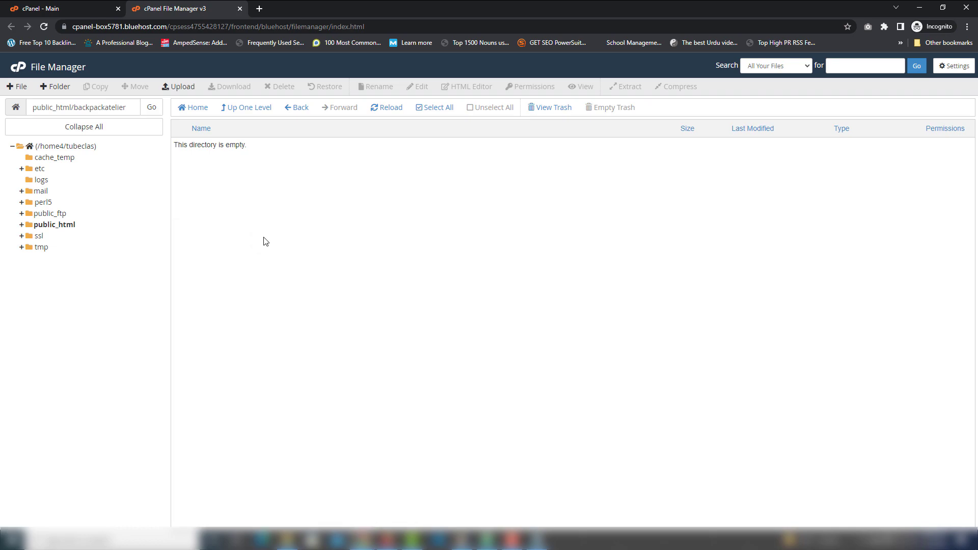
- Upload img.zip from the desktop's Make a Portfolio Website - Copy folder to backpackatelier, and return to that directory
click(183, 92)
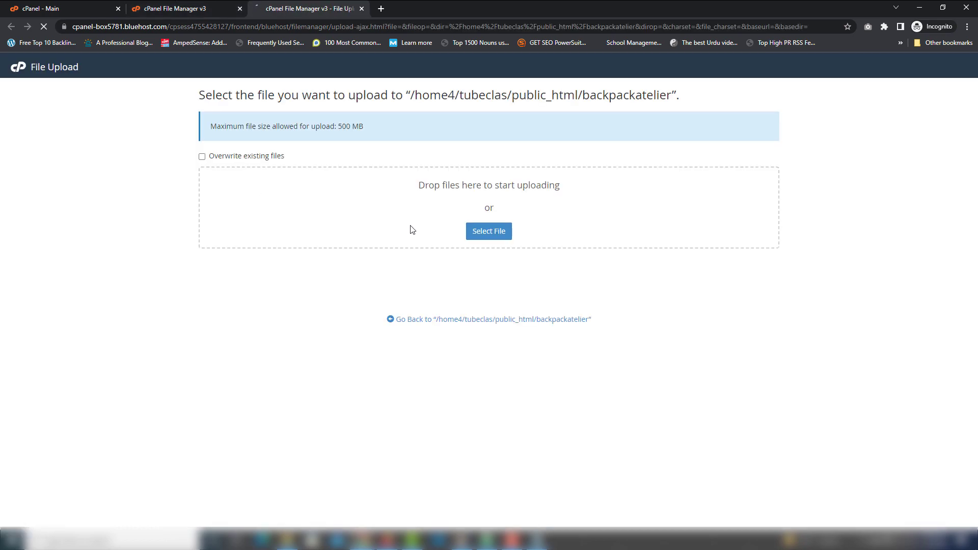
click(481, 224)
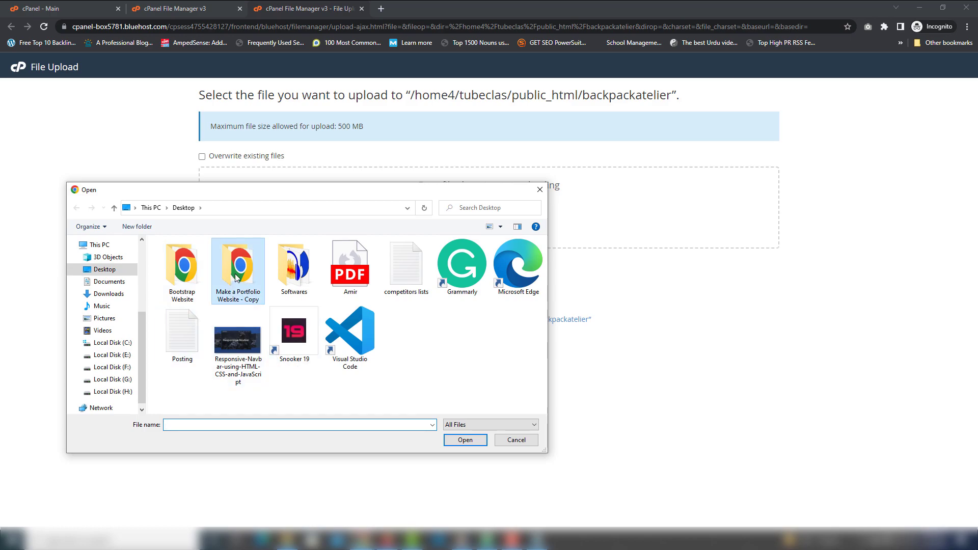
double_click(236, 278)
double_click(178, 280)
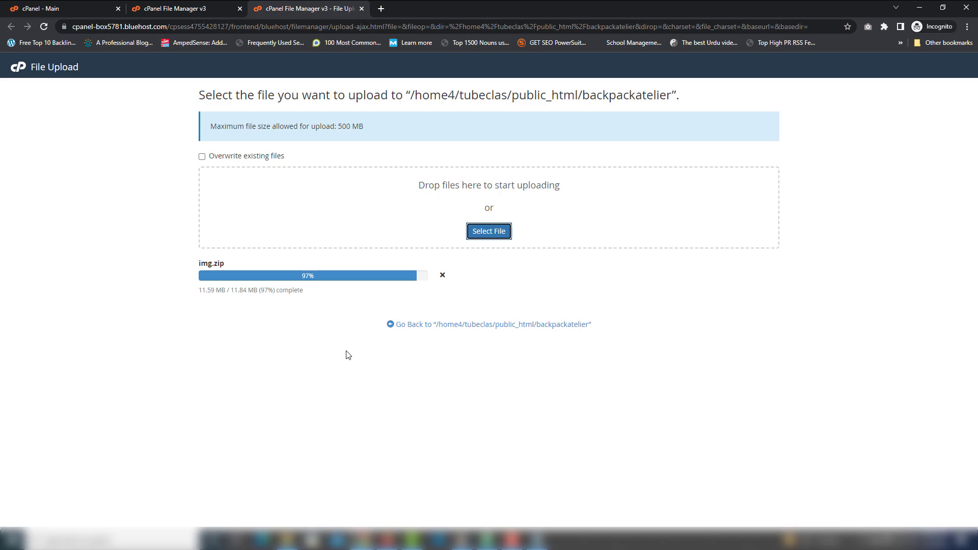
click(442, 325)
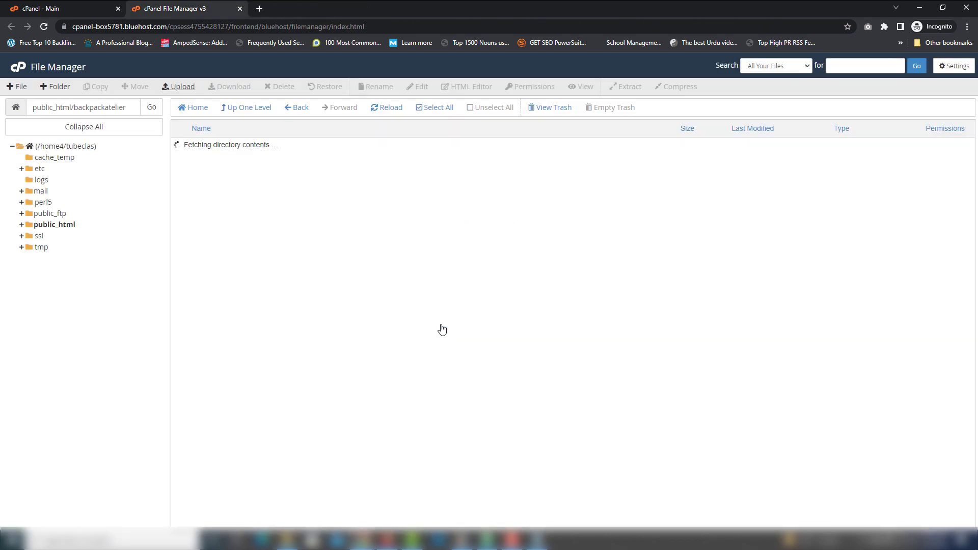
- Extract img.zip into /public_html/backpackatelier, close the extraction results, and reload the directory listing
click(200, 147)
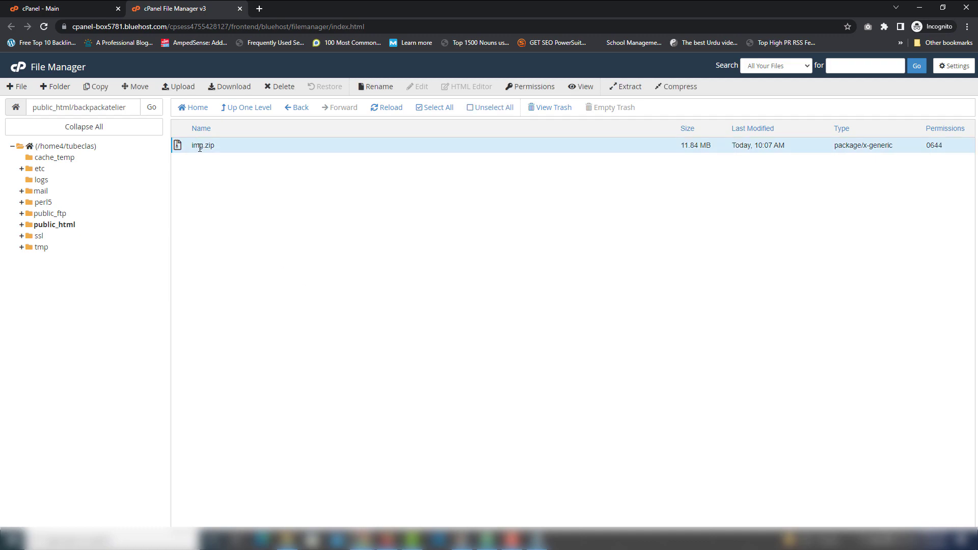
right_click(200, 147)
click(232, 265)
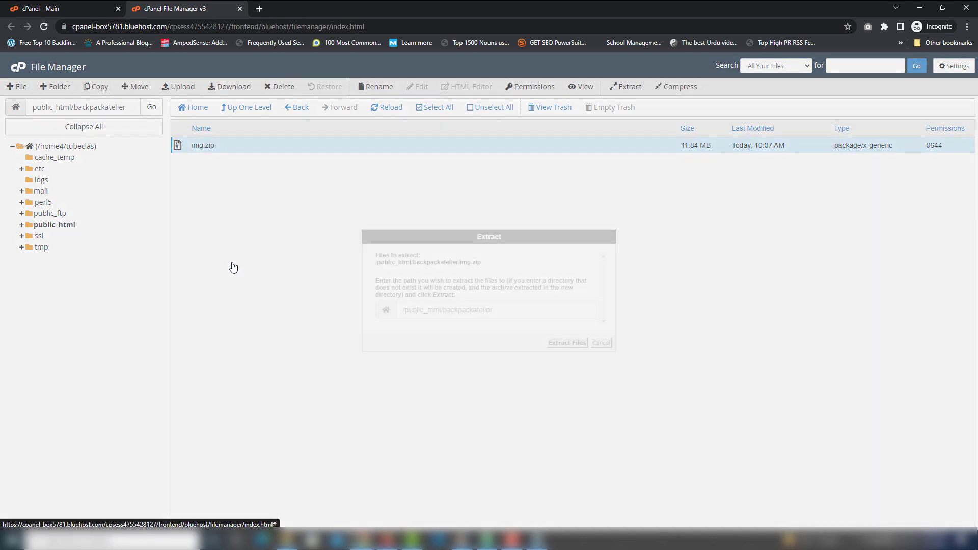
click(566, 343)
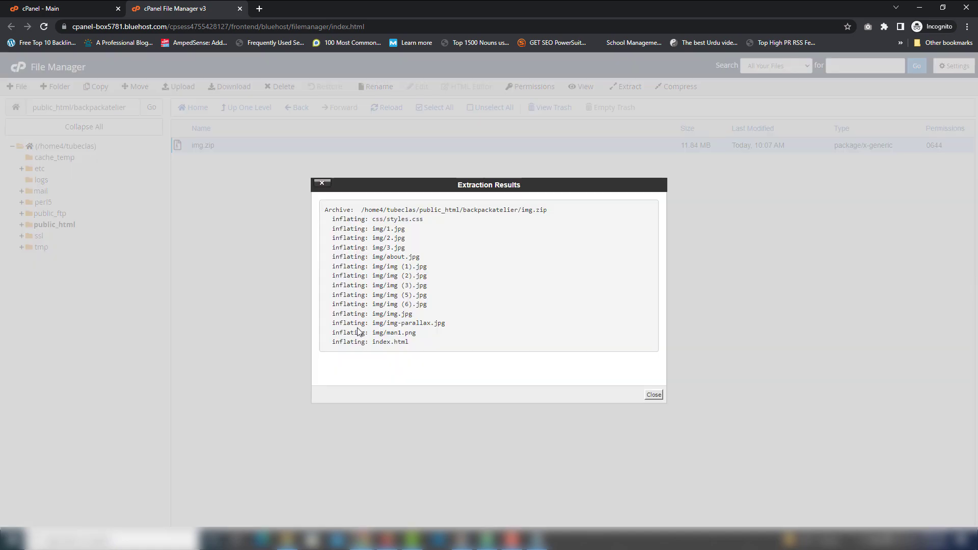
click(653, 394)
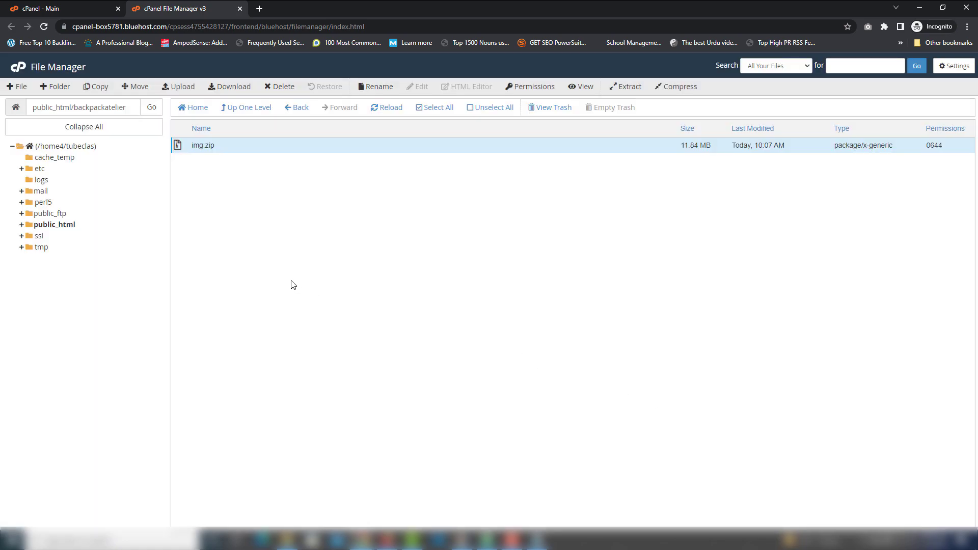
click(394, 113)
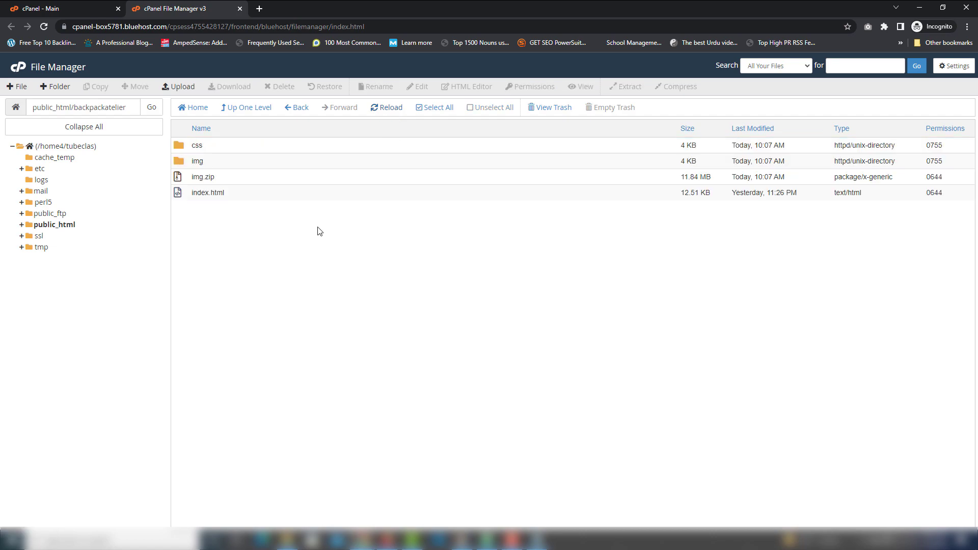
- Delete img.zip from the backpackatelier directory
click(206, 180)
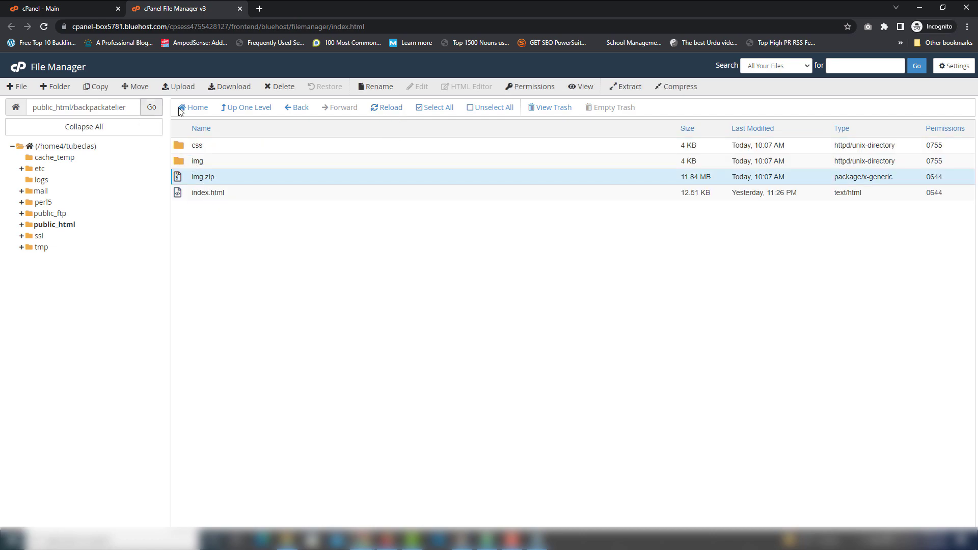
click(280, 86)
click(563, 325)
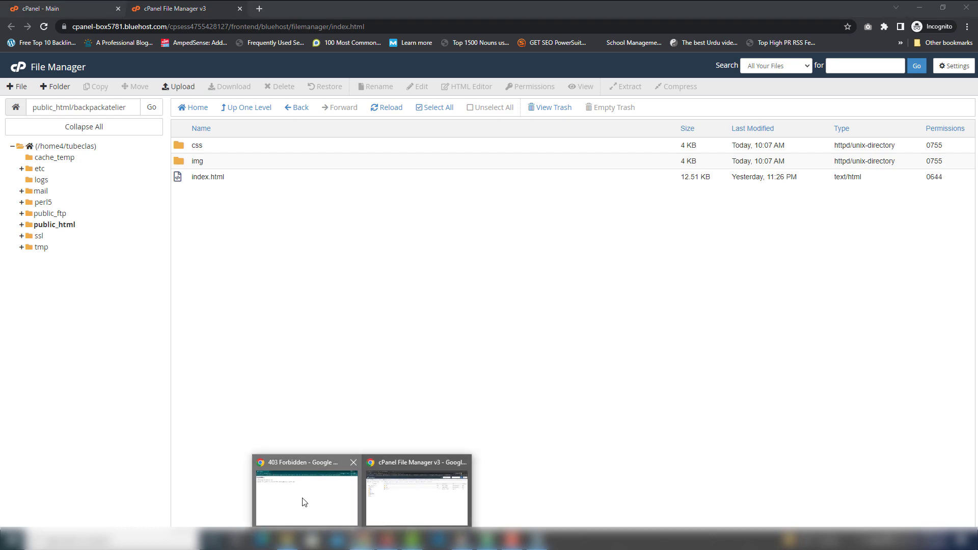
- Switch to the other browser window, load backpackatelier.com again, and look through the published page
click(316, 523)
click(161, 28)
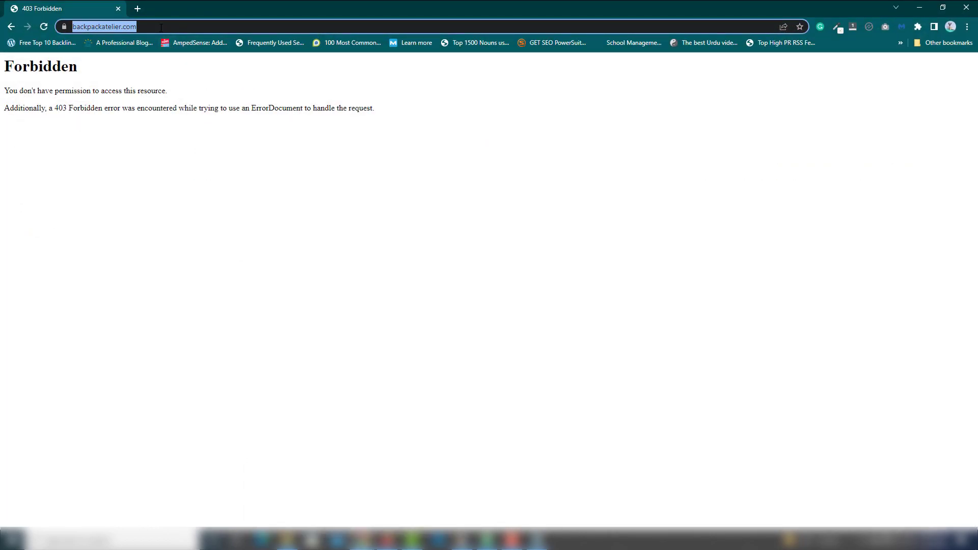
key(Return)
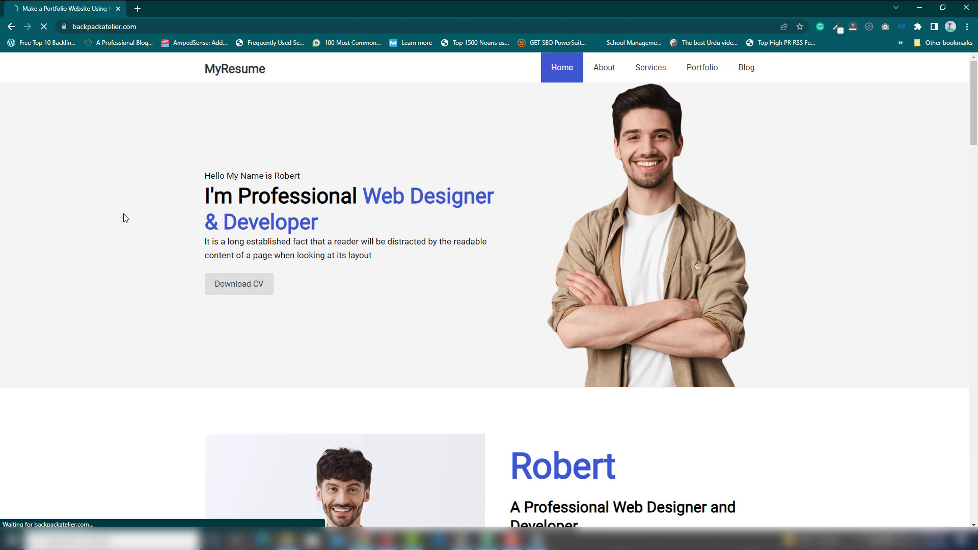
scroll(126, 218, down, 15)
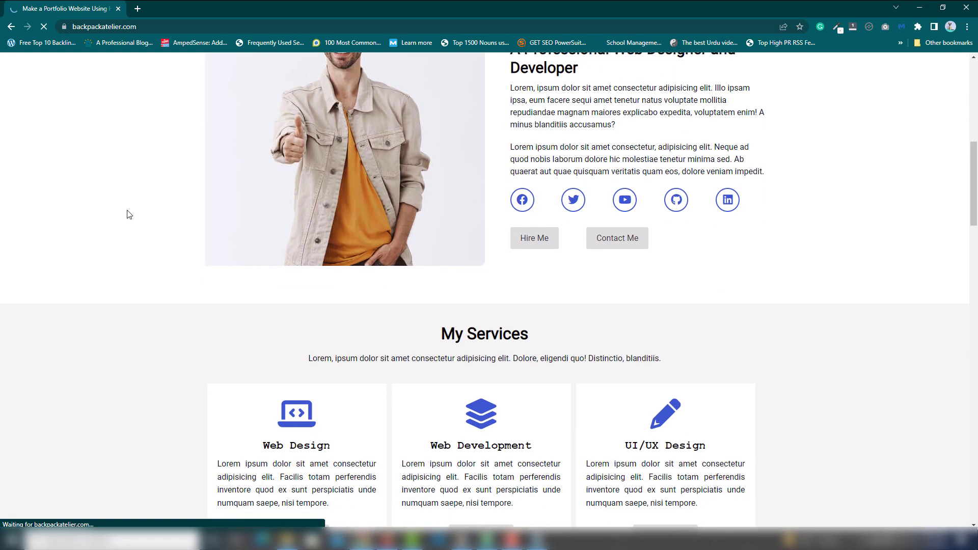
scroll(128, 214, down, 7)
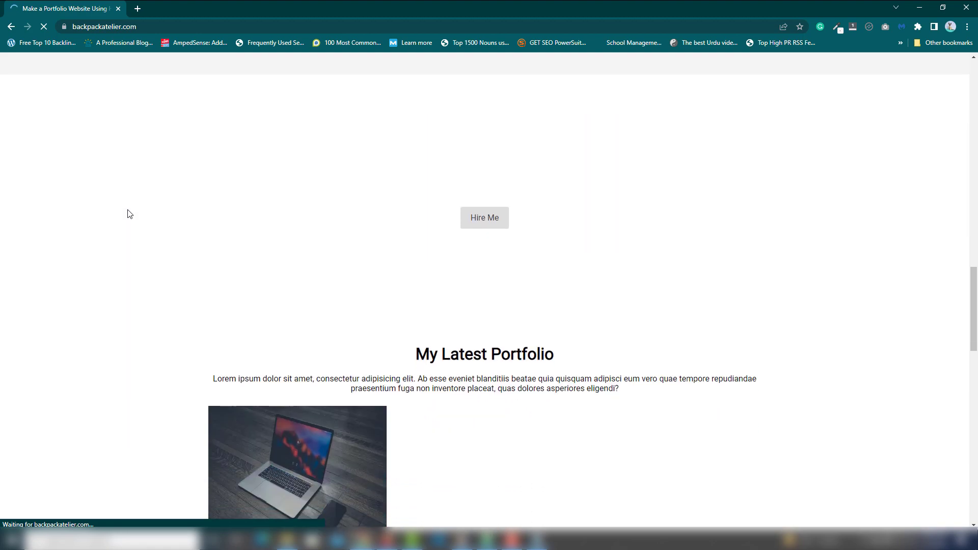
- Move the windows aside to reveal the local website folder, and close the untitled Notepad file without saving
drag(451, 7, 503, 53)
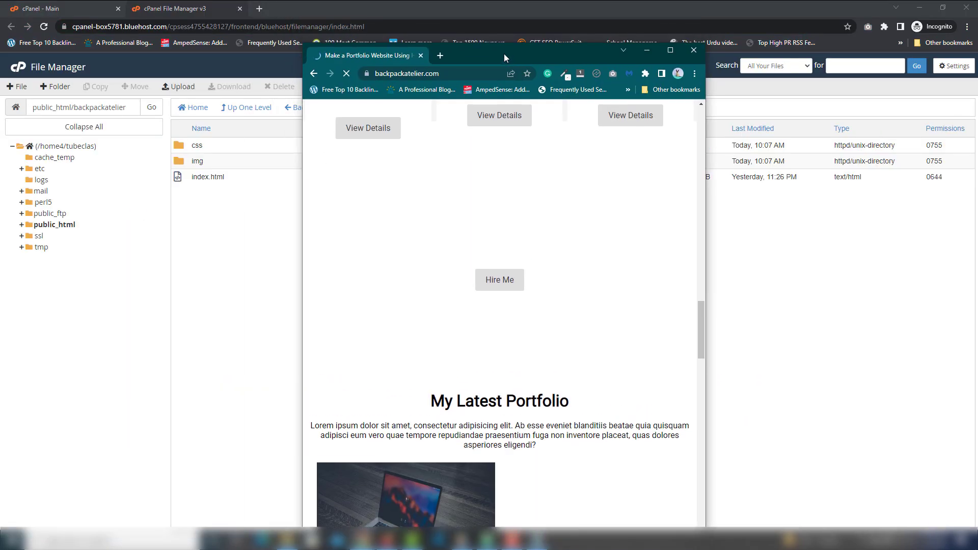
click(919, 8)
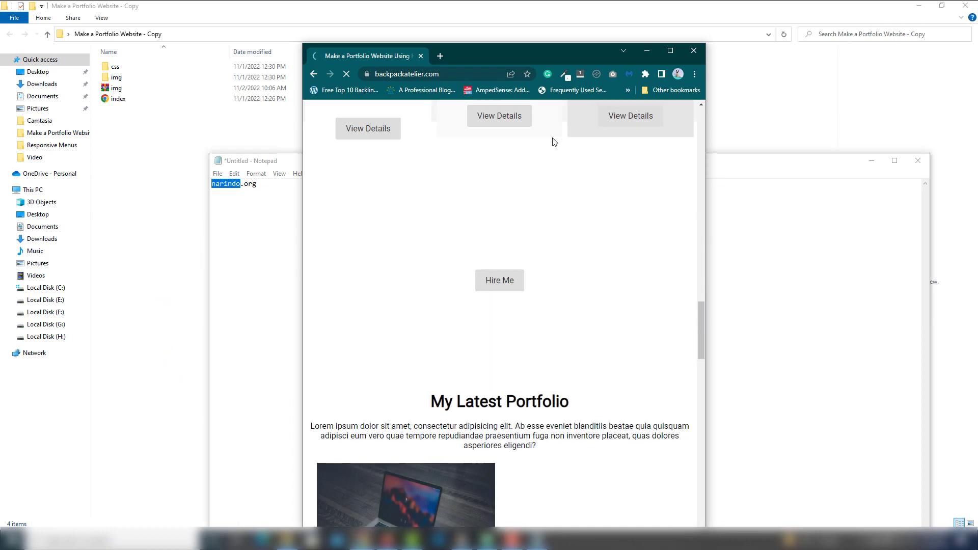
click(163, 102)
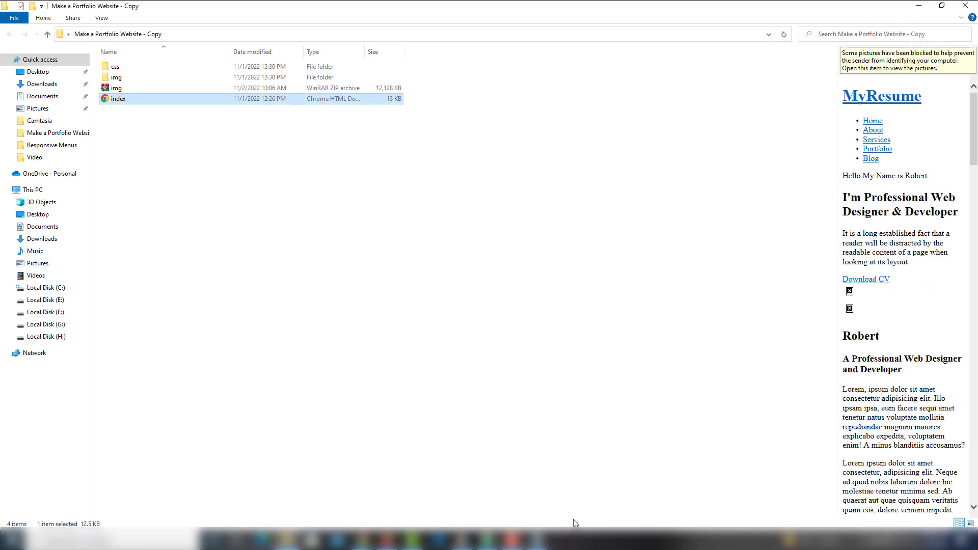
click(538, 539)
click(917, 161)
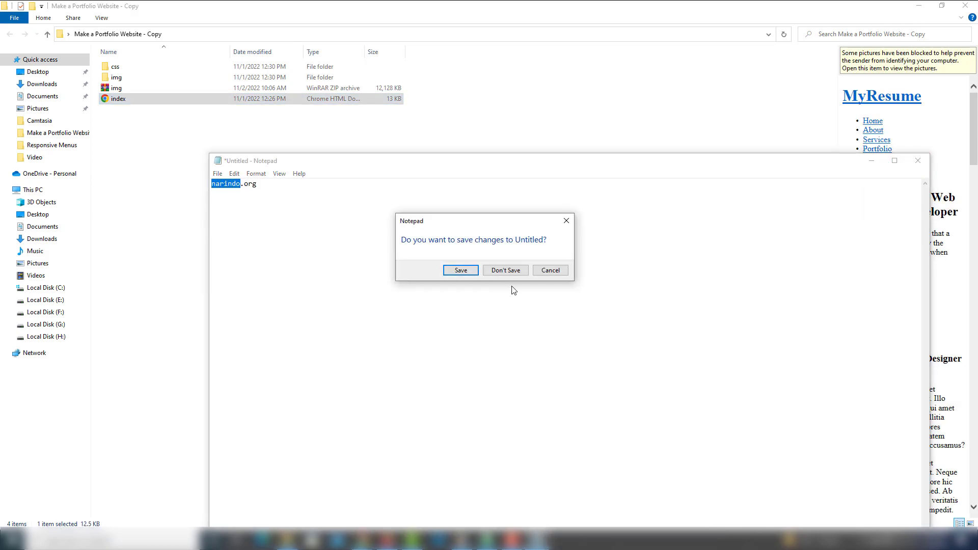
click(504, 269)
- Open the local index file in the maximized browser and review the portfolio page down to its footer
double_click(131, 105)
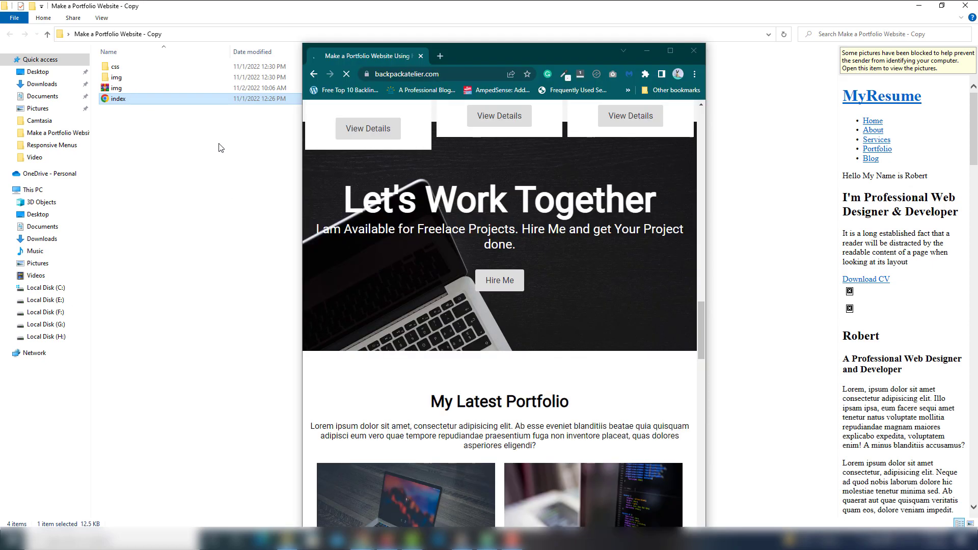
click(675, 17)
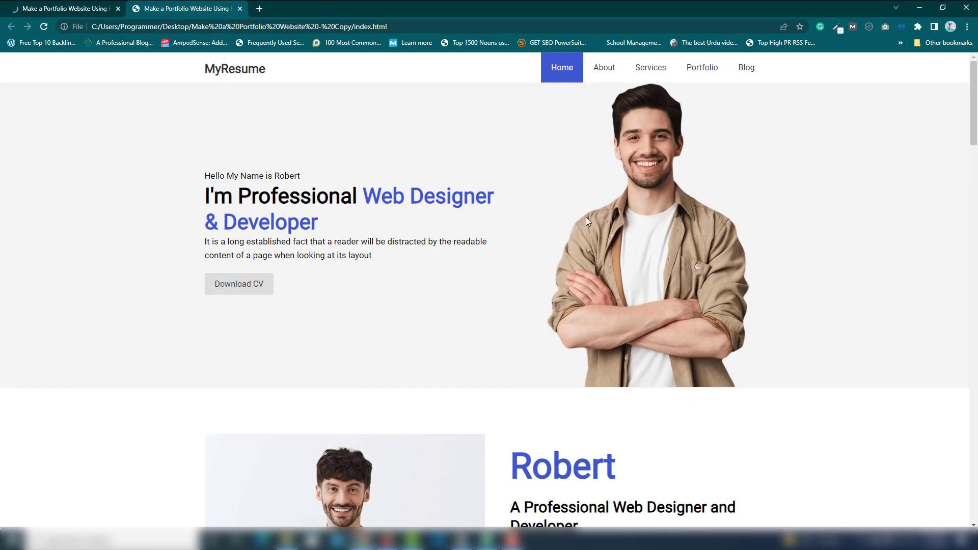
scroll(585, 217, down, 10)
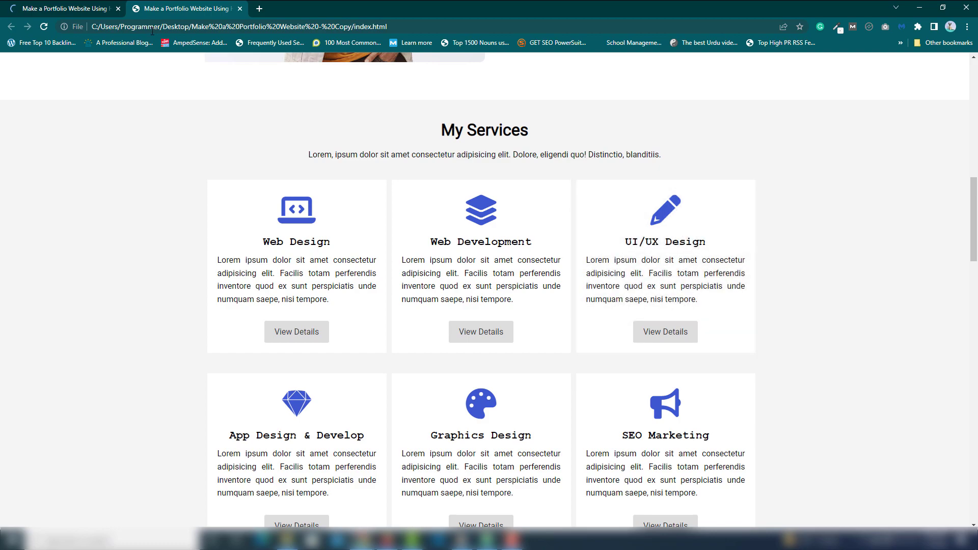
scroll(812, 323, down, 5)
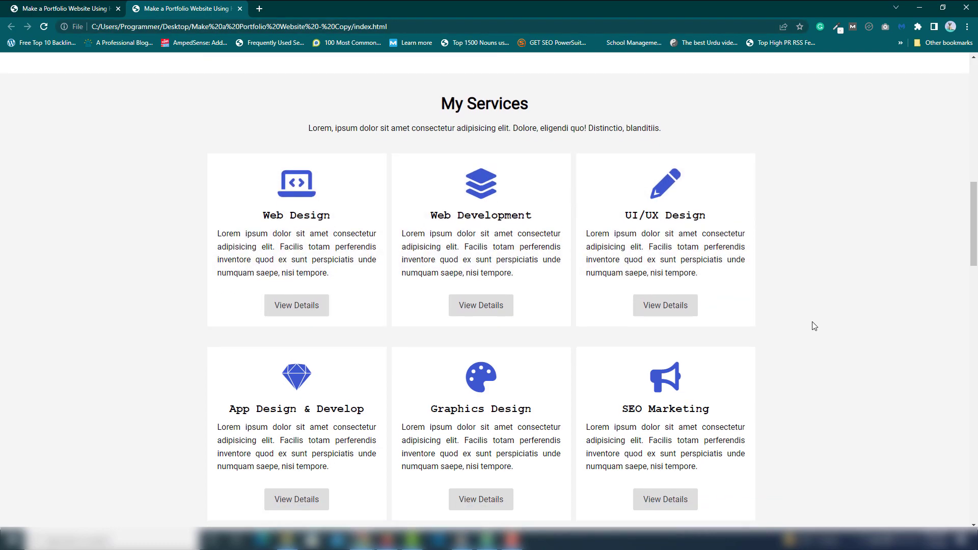
scroll(811, 322, down, 3)
scroll(805, 309, down, 7)
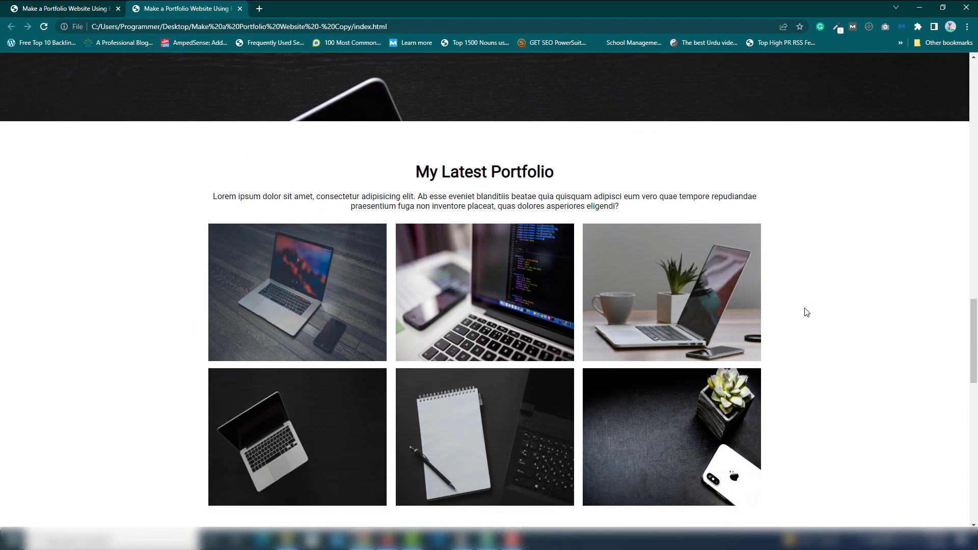
scroll(810, 312, down, 12)
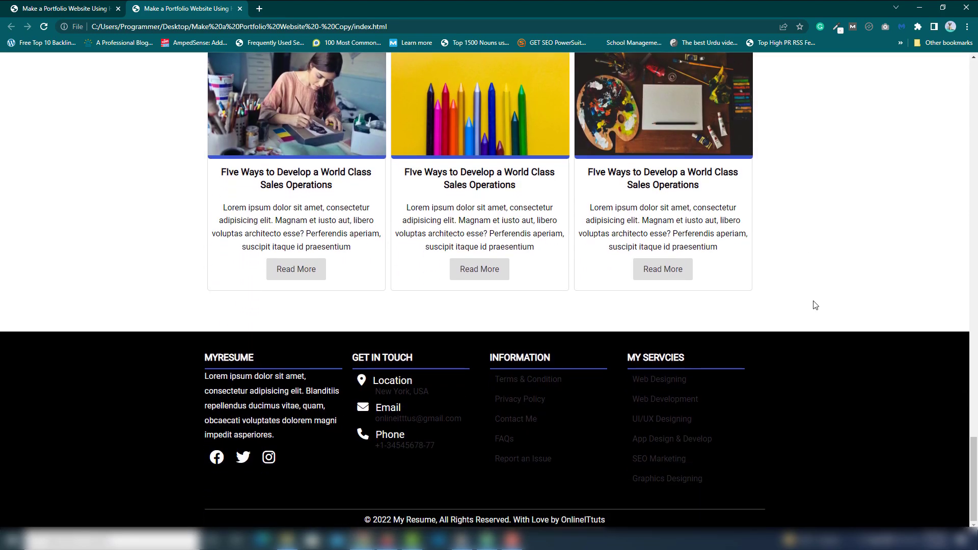
- Return to the live backpackatelier.com page and check its header, services and portfolio sections against the local version
click(84, 11)
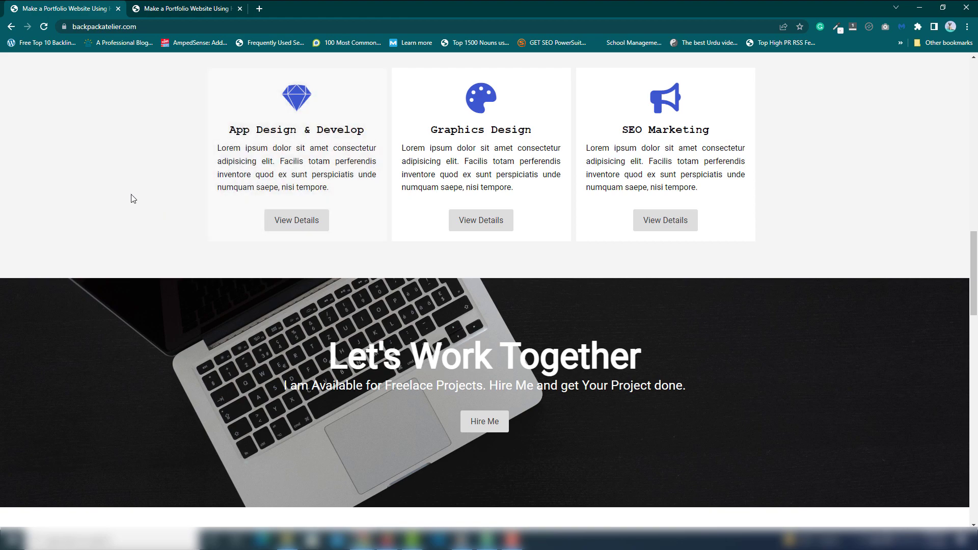
scroll(134, 194, up, 3)
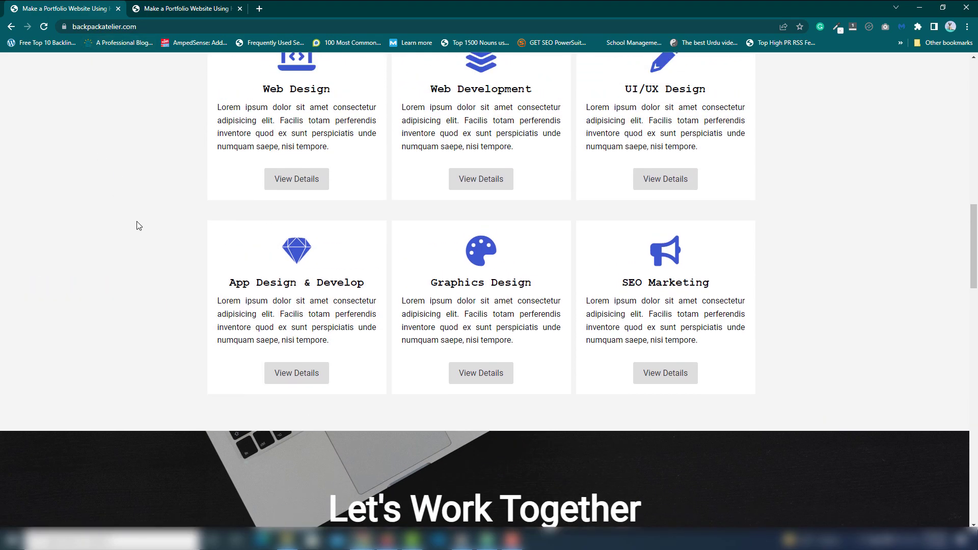
scroll(135, 223, up, 5)
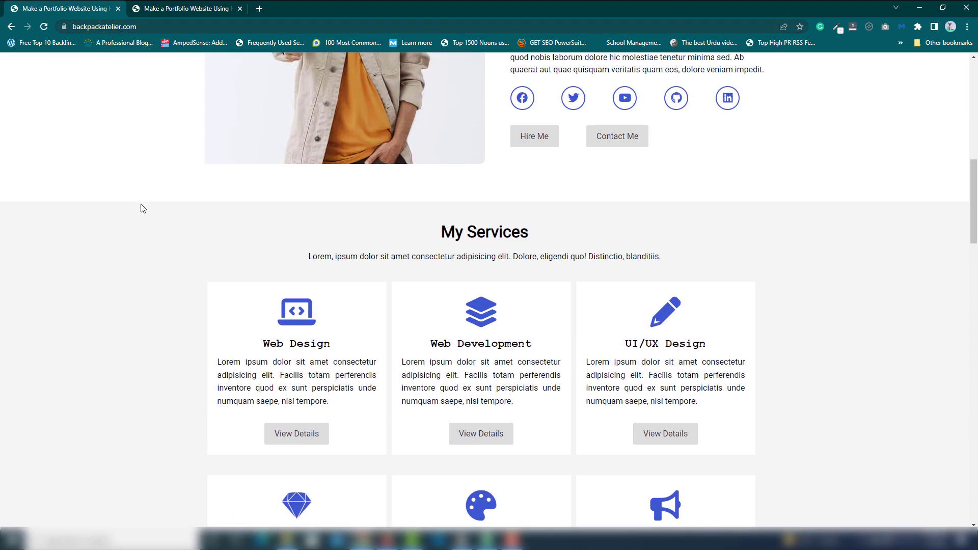
scroll(142, 204, up, 10)
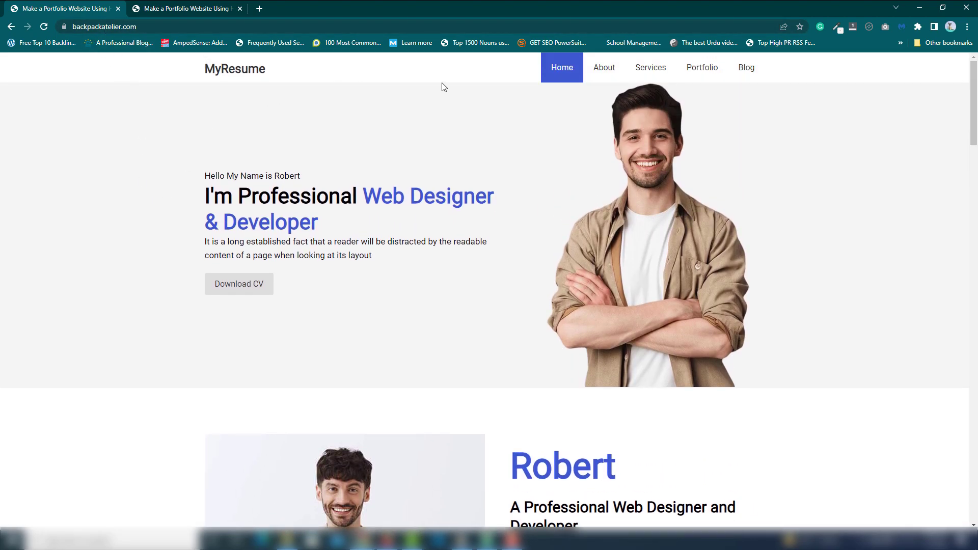
scroll(720, 283, down, 12)
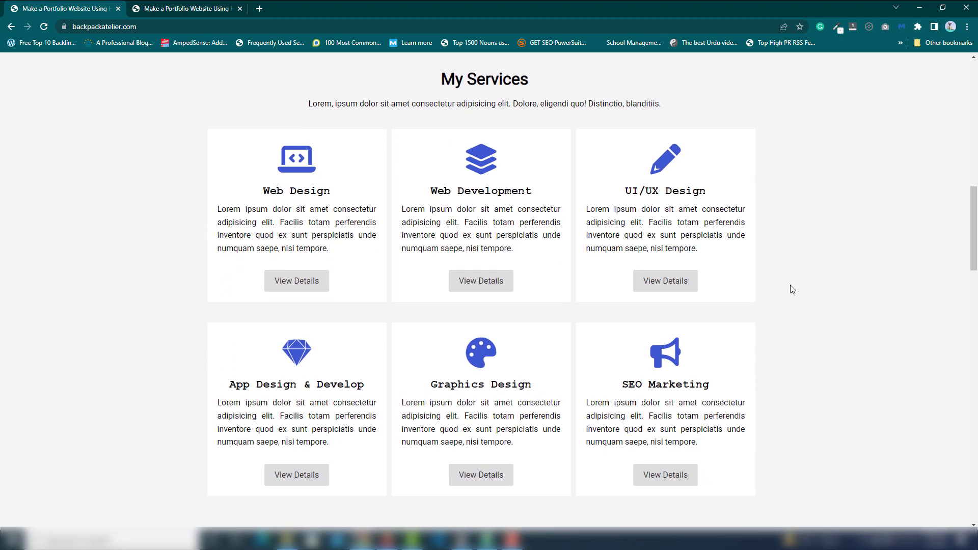
scroll(793, 288, down, 5)
scroll(794, 285, down, 5)
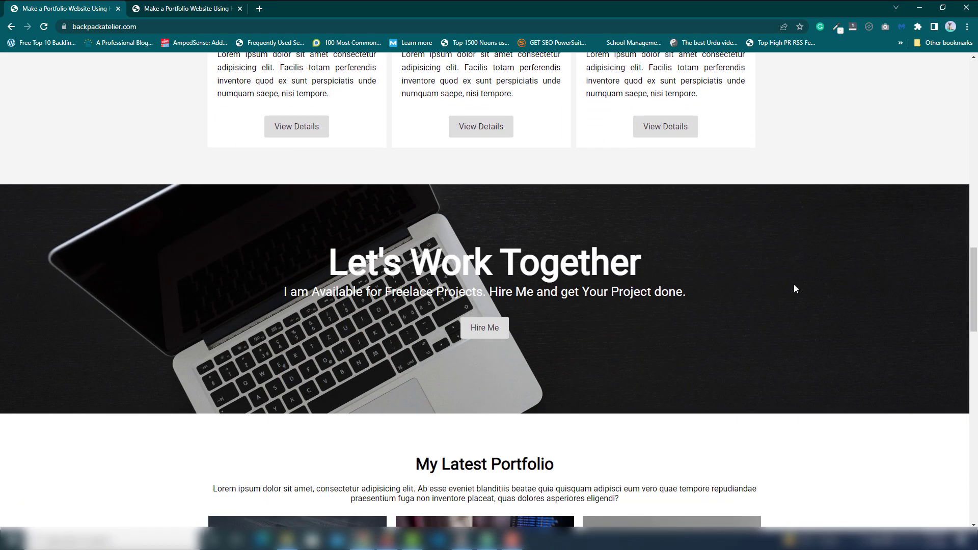
scroll(819, 291, down, 1)
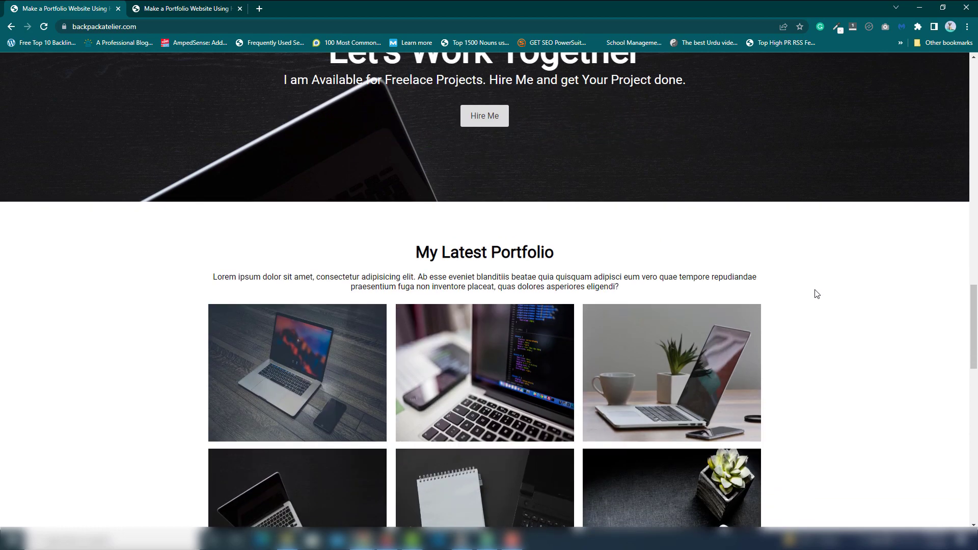
scroll(818, 294, down, 2)
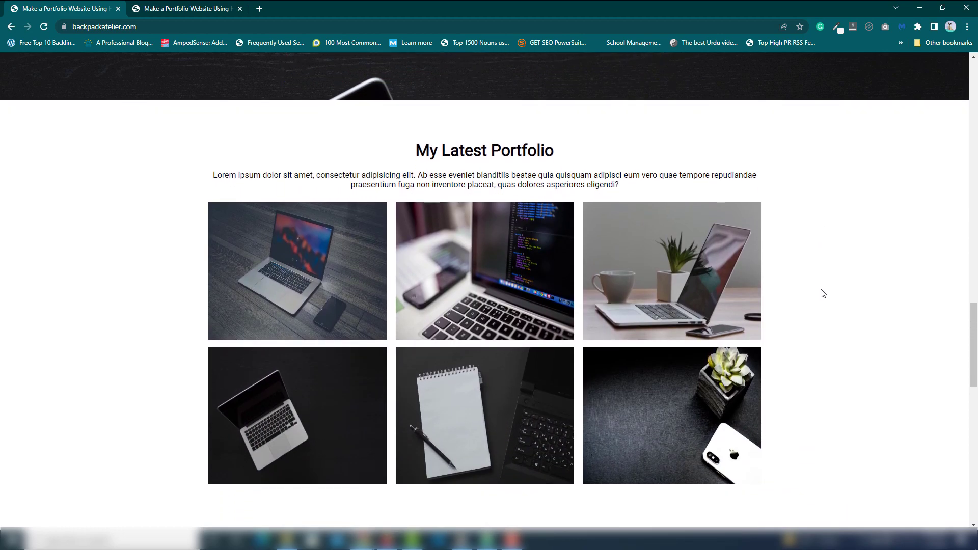